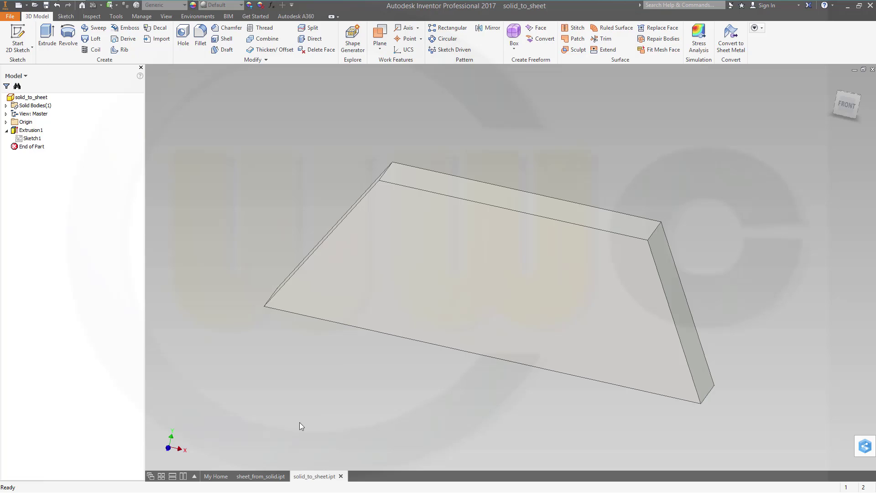
- Bring the sheet_from_solid.ipt part tab to the front to review it
{"action": "left_click", "coordinate": [263, 477]}
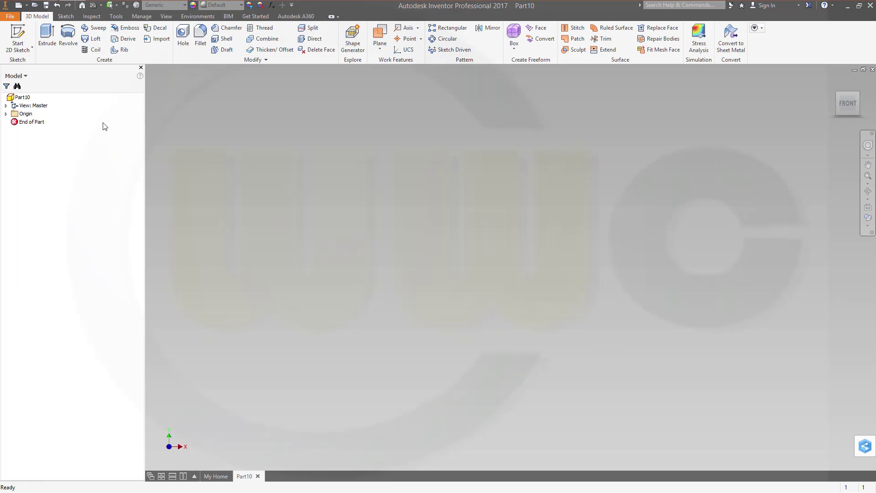
- On the XY Plane, draw a closed four-line trapezoid outline
{"action": "left_click", "coordinate": [18, 43]}
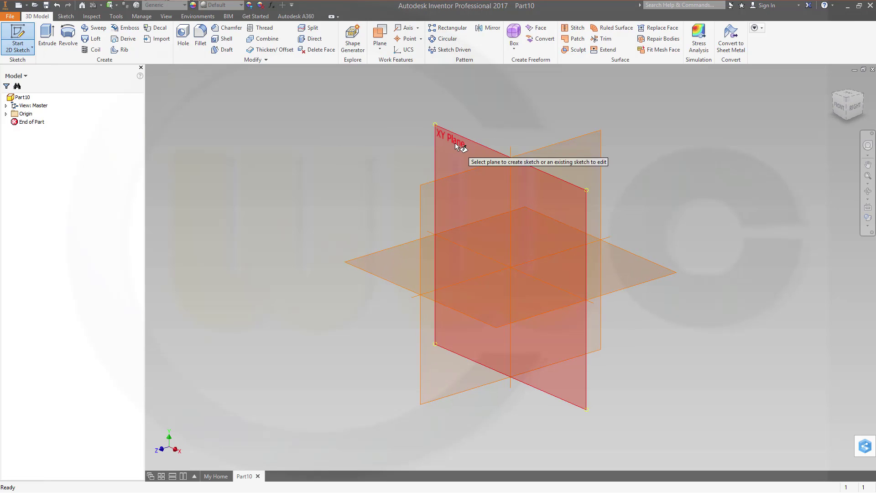
{"action": "left_click", "coordinate": [455, 145]}
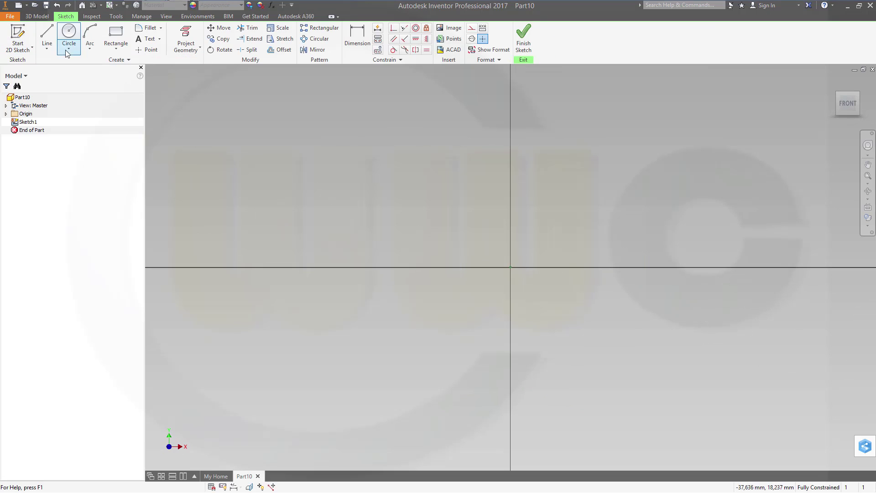
{"action": "left_click", "coordinate": [47, 37]}
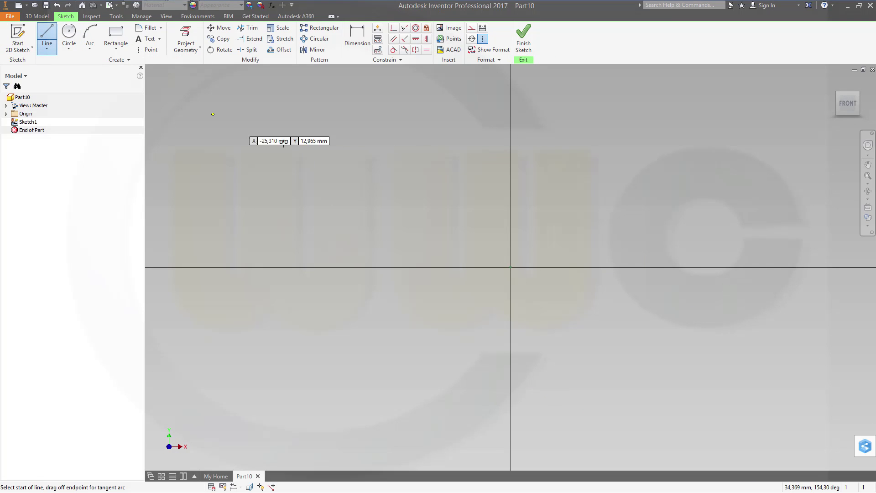
{"action": "left_click", "coordinate": [341, 291]}
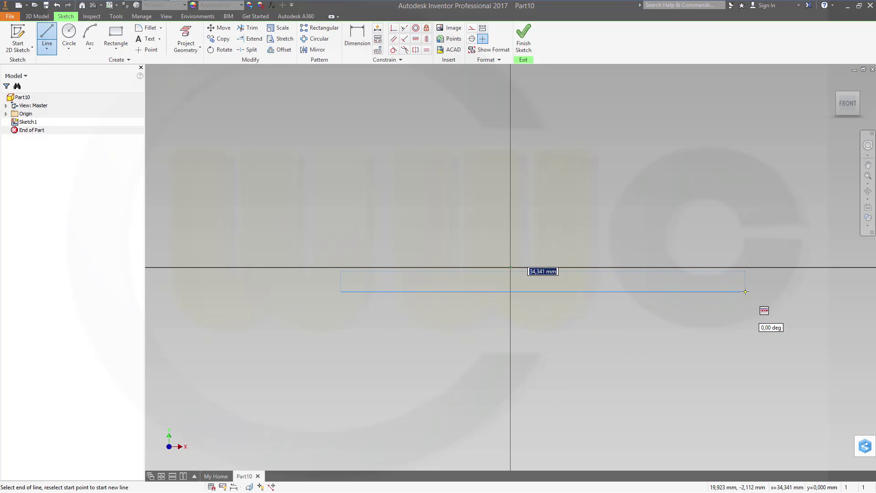
{"action": "left_click", "coordinate": [746, 291]}
{"action": "left_click", "coordinate": [668, 153]}
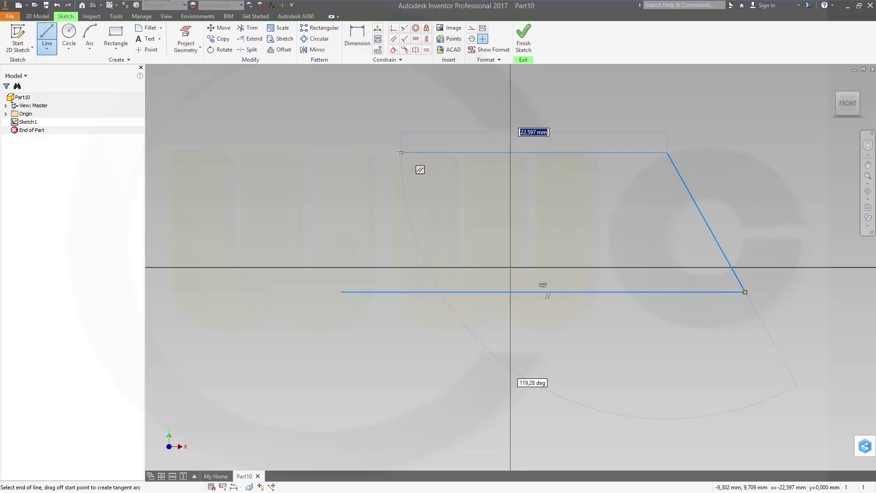
{"action": "left_click", "coordinate": [401, 152]}
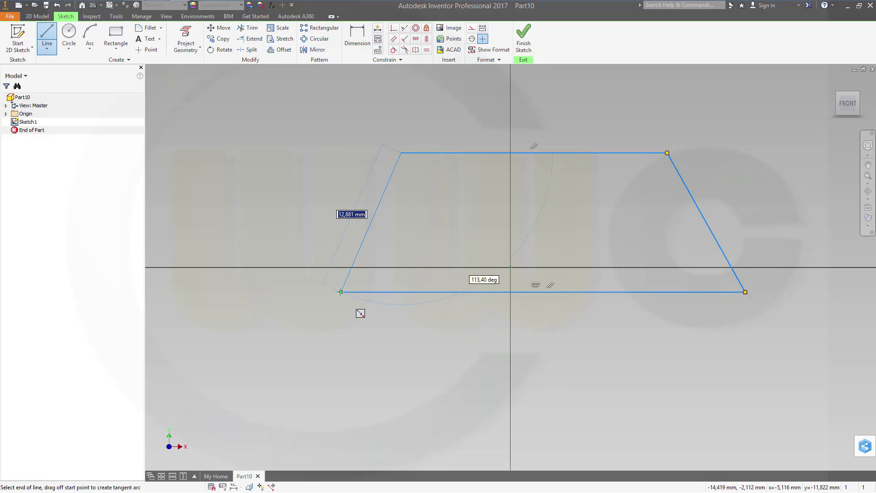
{"action": "right_click", "coordinate": [341, 260]}
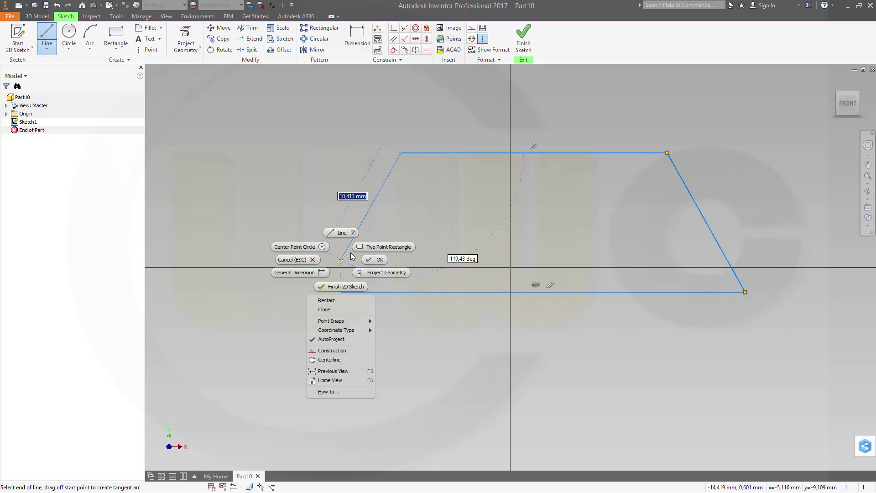
{"action": "left_click", "coordinate": [332, 307]}
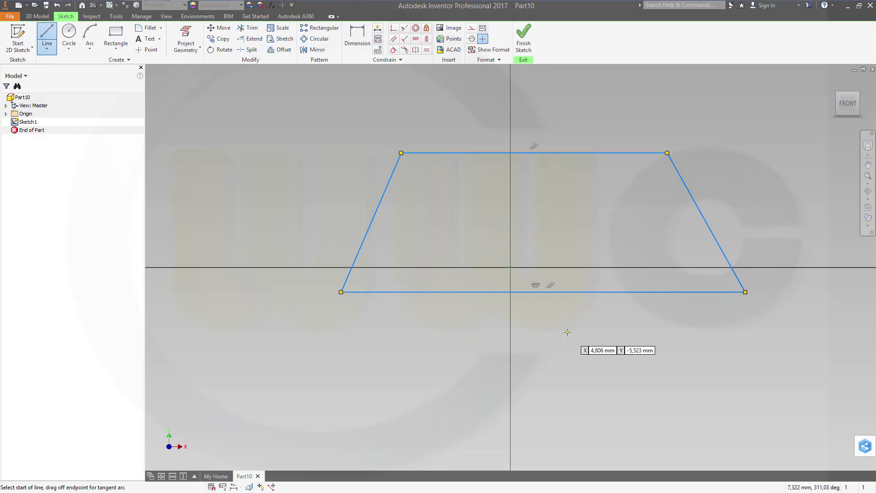
- Dimension both slanted sides at 60° to the bottom edge
{"action": "left_click", "coordinate": [357, 36]}
{"action": "left_click", "coordinate": [363, 238]}
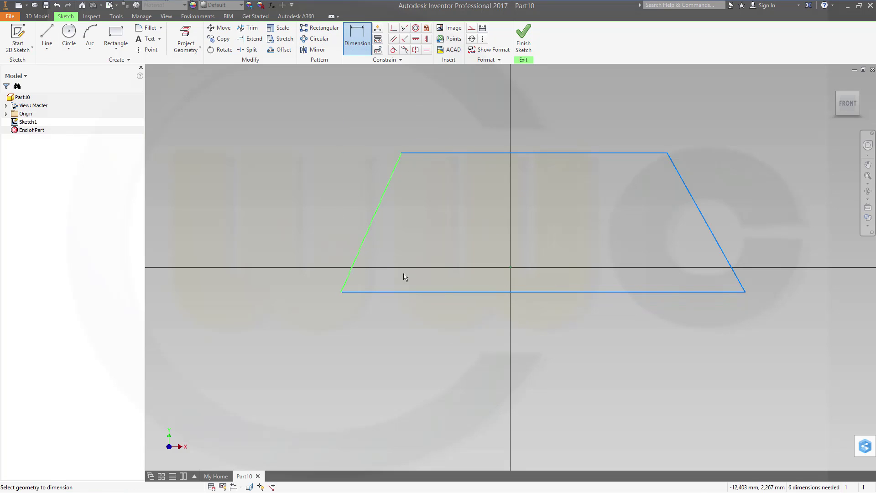
{"action": "left_click", "coordinate": [402, 292]}
{"action": "left_click", "coordinate": [401, 246]}
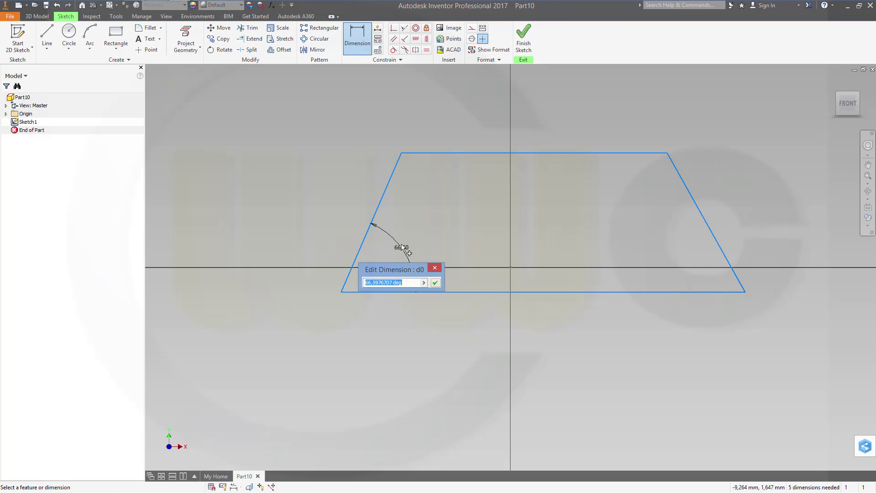
{"action": "type", "text": "60"}
{"action": "key", "text": "Return"}
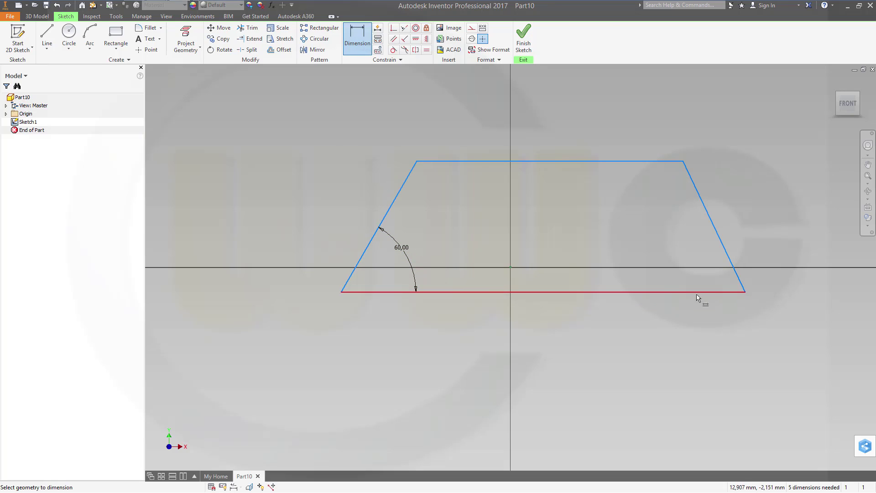
{"action": "left_click", "coordinate": [723, 243]}
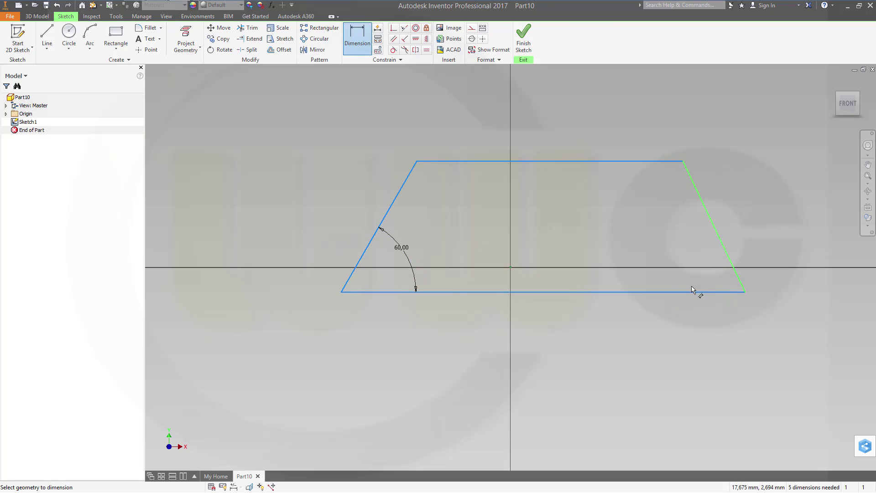
{"action": "left_click", "coordinate": [685, 292]}
{"action": "left_click", "coordinate": [686, 254]}
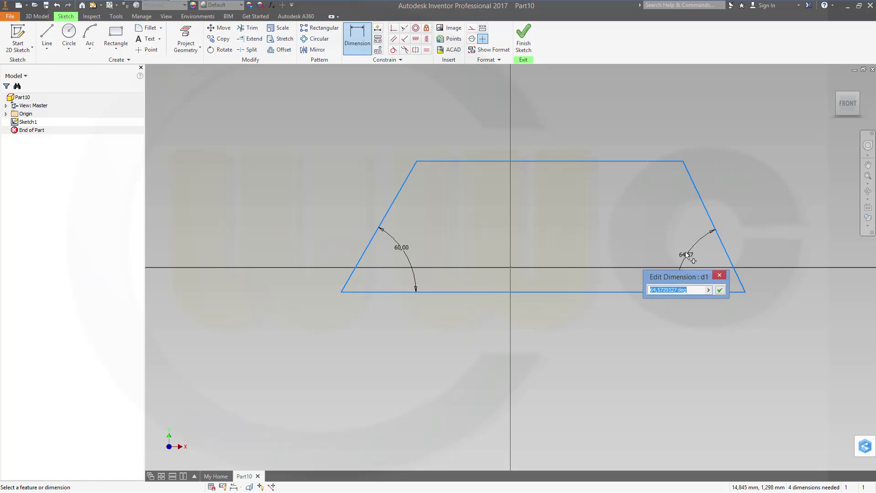
{"action": "type", "text": "60"}
{"action": "key", "text": "Return"}
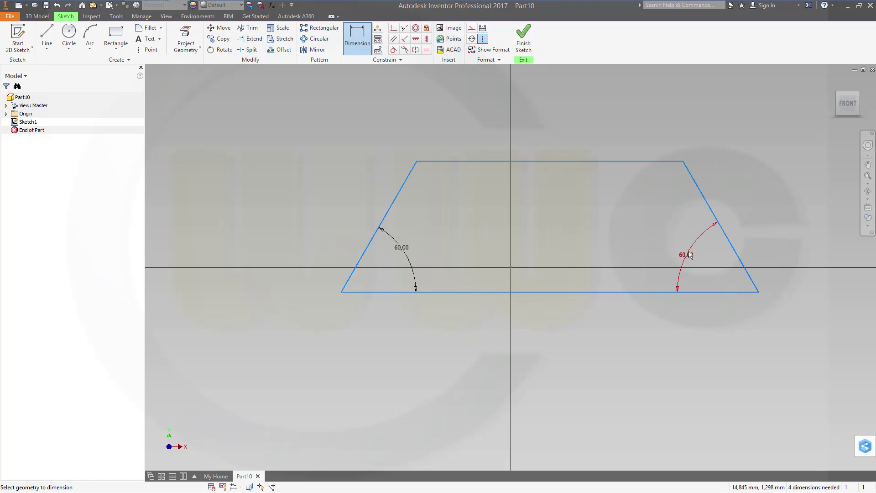
- Dimension the trapezoid's height as 50 and its bottom width as 150
{"action": "left_click", "coordinate": [540, 161]}
{"action": "left_click", "coordinate": [552, 292]}
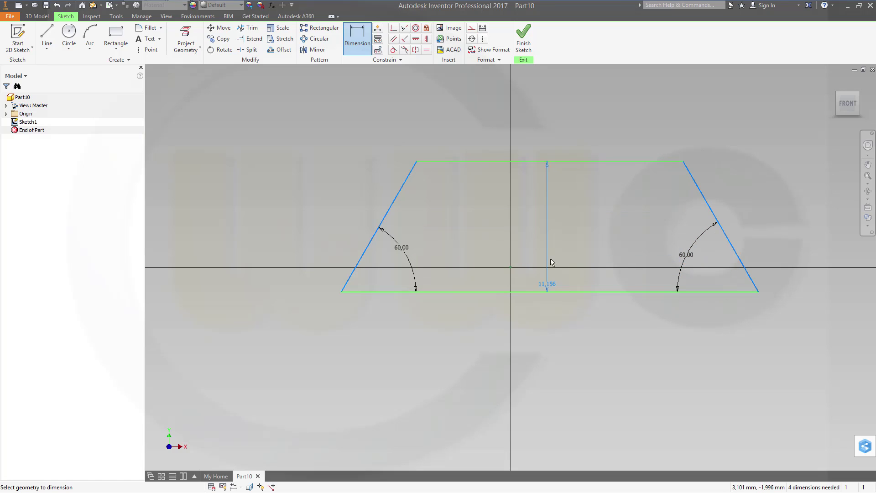
{"action": "left_click", "coordinate": [554, 224]}
{"action": "type", "text": "50"}
{"action": "key", "text": "Return"}
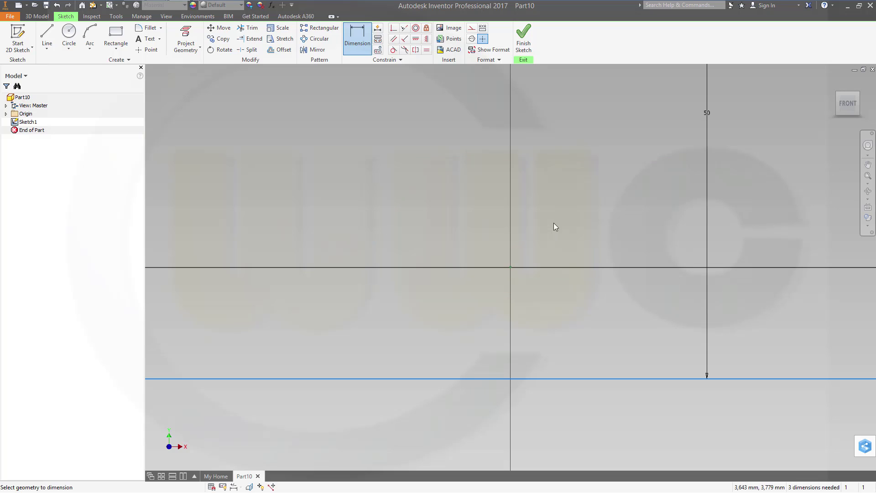
{"action": "middle_click_drag", "start_coordinate": [561, 231], "coordinate": [543, 228]}
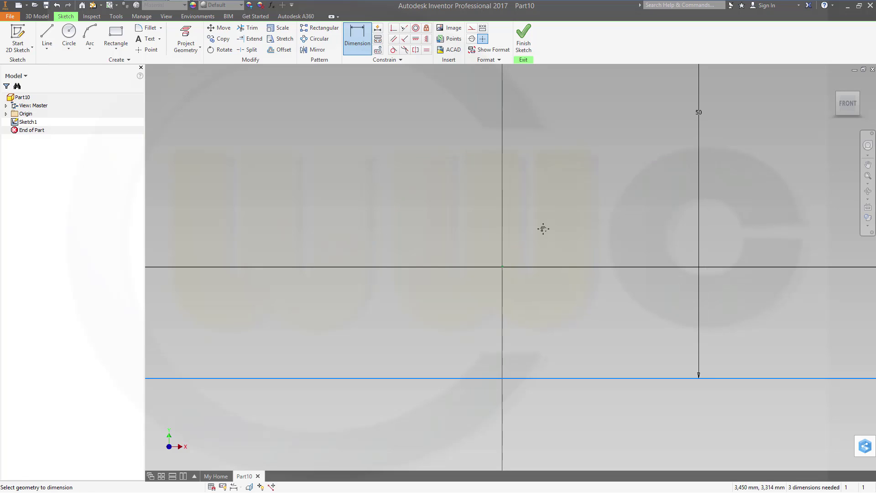
{"action": "scroll", "coordinate": [550, 250], "scroll_direction": "up", "scroll_amount": 5}
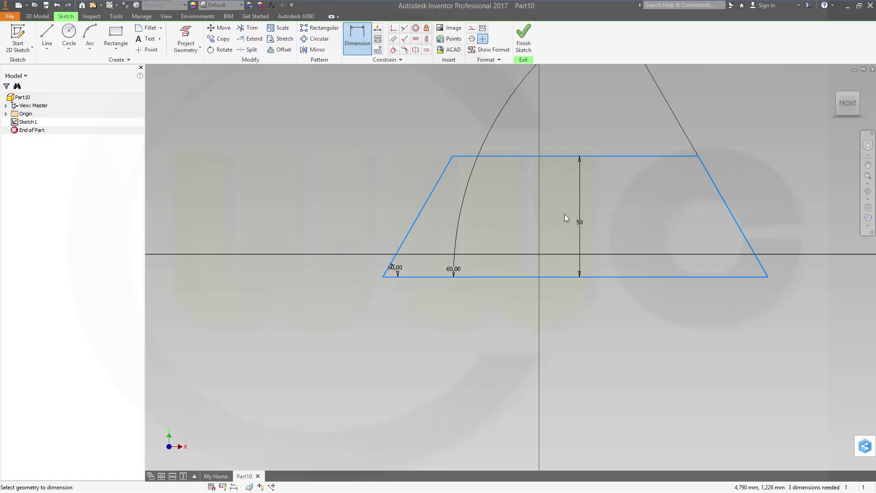
{"action": "middle_click_drag", "start_coordinate": [555, 199], "coordinate": [436, 220]}
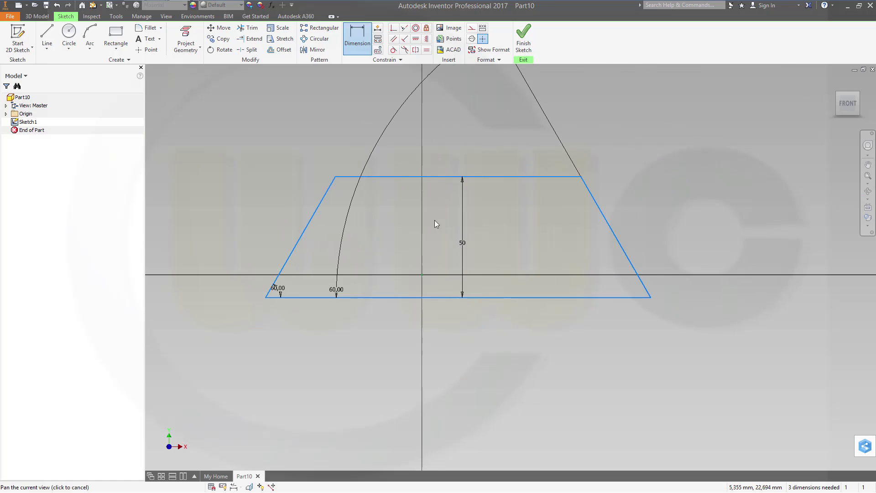
{"action": "left_click", "coordinate": [465, 297]}
{"action": "left_click", "coordinate": [470, 335]}
{"action": "type", "text": "15"}
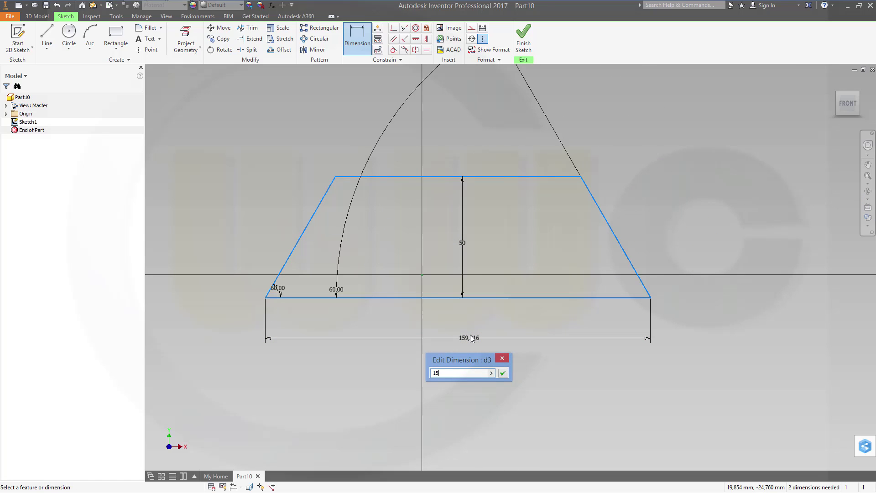
{"action": "type", "text": "0"}
{"action": "key", "text": "Return"}
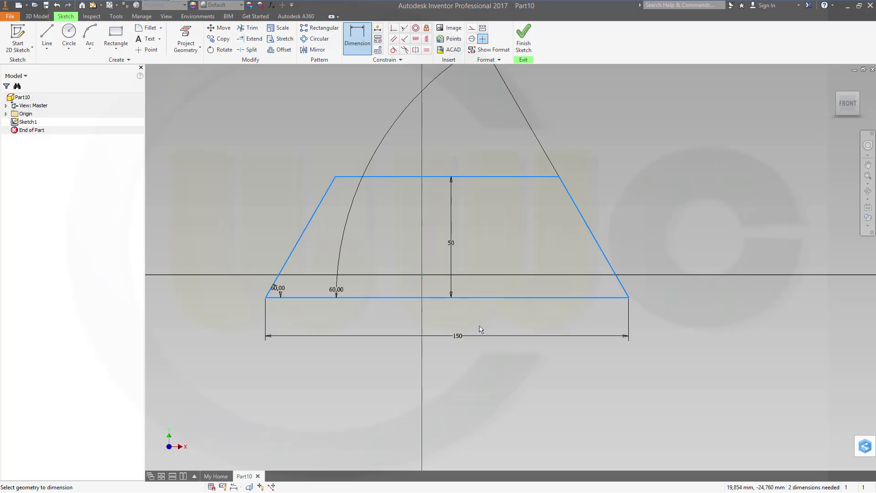
- Constrain the bottom edge midpoint to the origin and finish the sketch
{"action": "left_click", "coordinate": [393, 27]}
{"action": "left_click", "coordinate": [447, 298]}
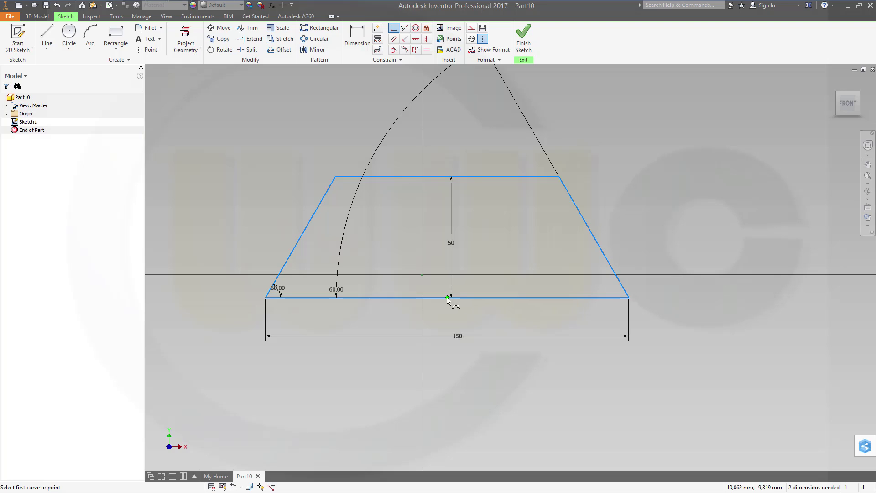
{"action": "left_click", "coordinate": [422, 275]}
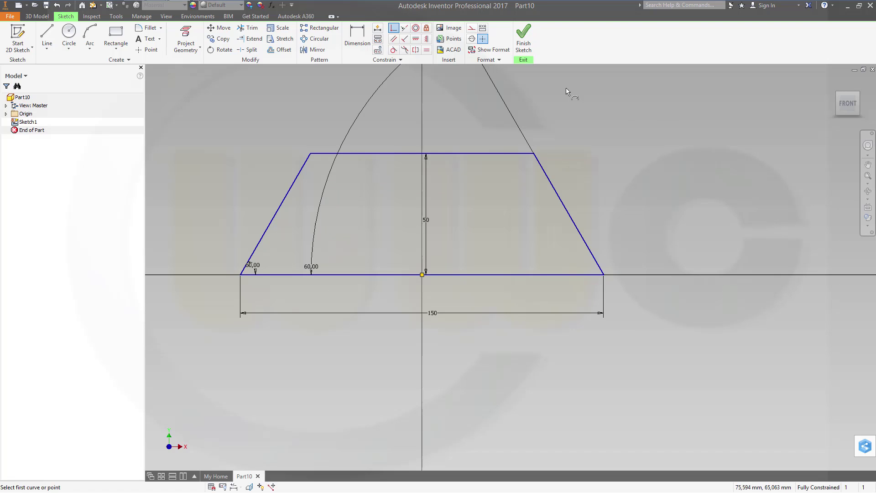
{"action": "left_click", "coordinate": [523, 41]}
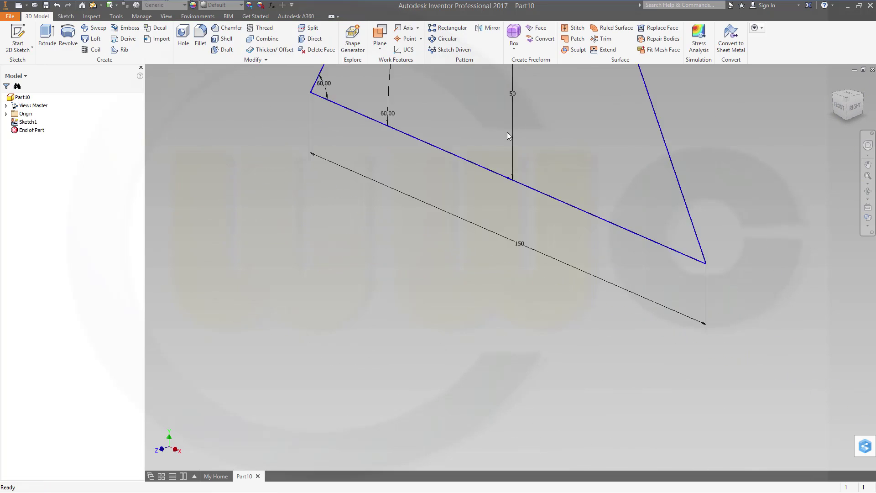
{"action": "middle_click_drag", "start_coordinate": [524, 130], "coordinate": [458, 258]}
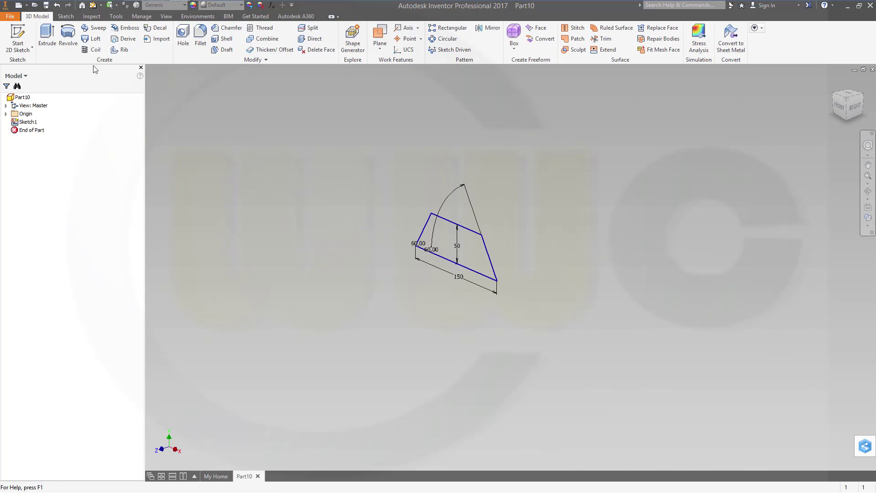
{"action": "left_click", "coordinate": [47, 37]}
{"action": "left_click", "coordinate": [264, 135]}
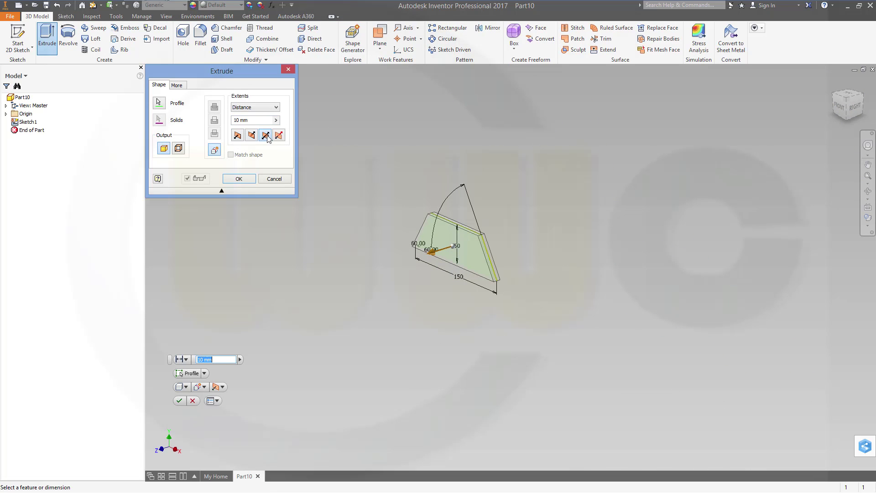
{"action": "left_click", "coordinate": [269, 119]}
{"action": "type", "text": "50"}
{"action": "key", "text": "Tab"}
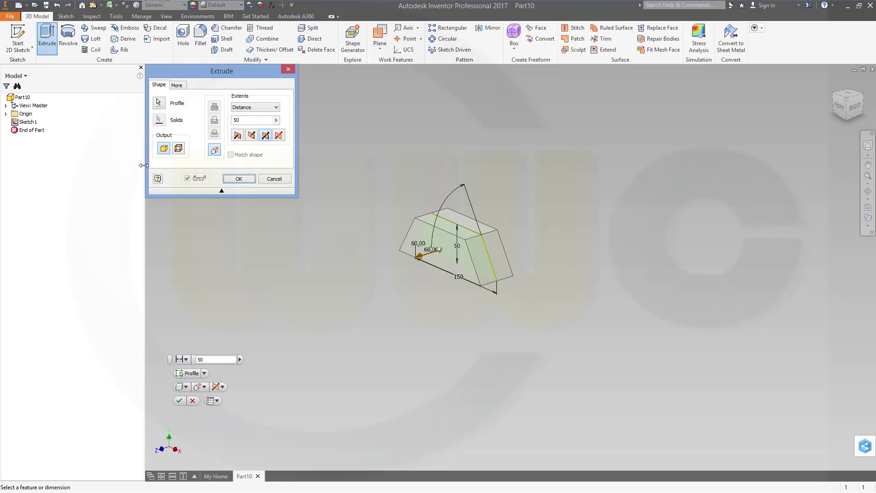
{"action": "left_click", "coordinate": [237, 178]}
{"action": "scroll", "coordinate": [344, 248], "scroll_direction": "up", "scroll_amount": 1}
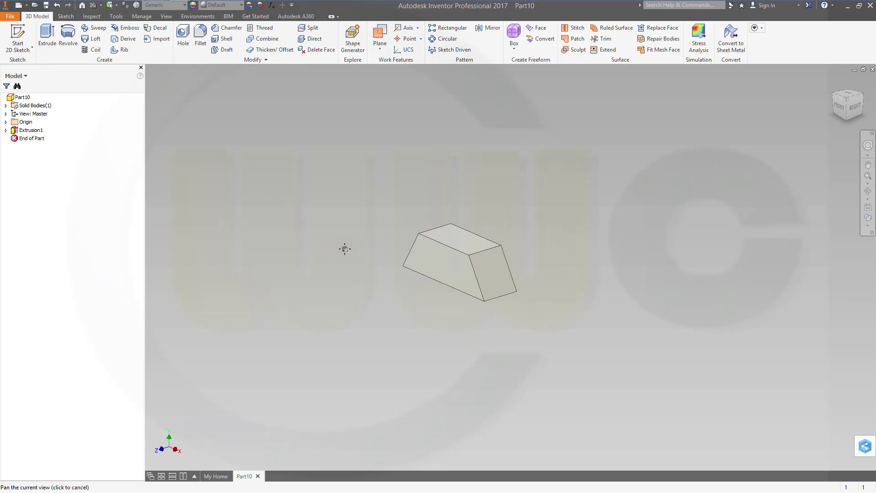
{"action": "scroll", "coordinate": [367, 217], "scroll_direction": "down", "scroll_amount": 2}
{"action": "scroll", "coordinate": [368, 217], "scroll_direction": "up", "scroll_amount": 2}
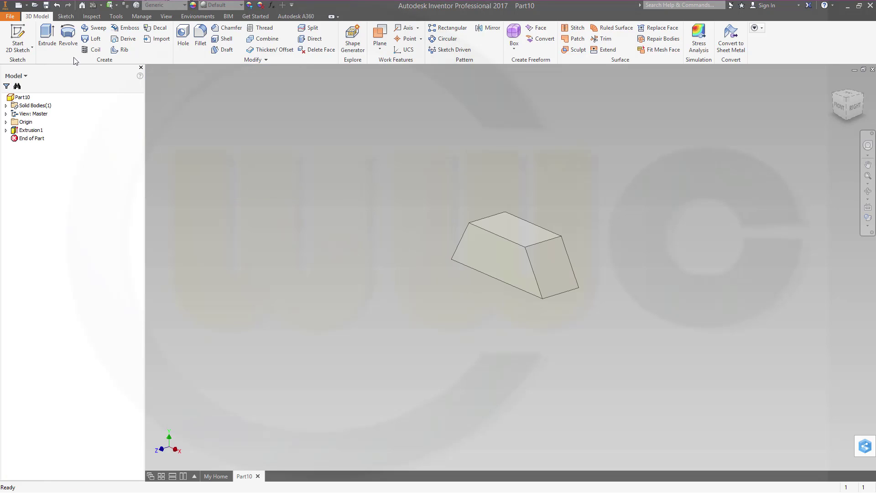
- Save the trapezoid part under the file name solid_model_to_sheet_model.ipt
{"action": "left_click", "coordinate": [46, 5]}
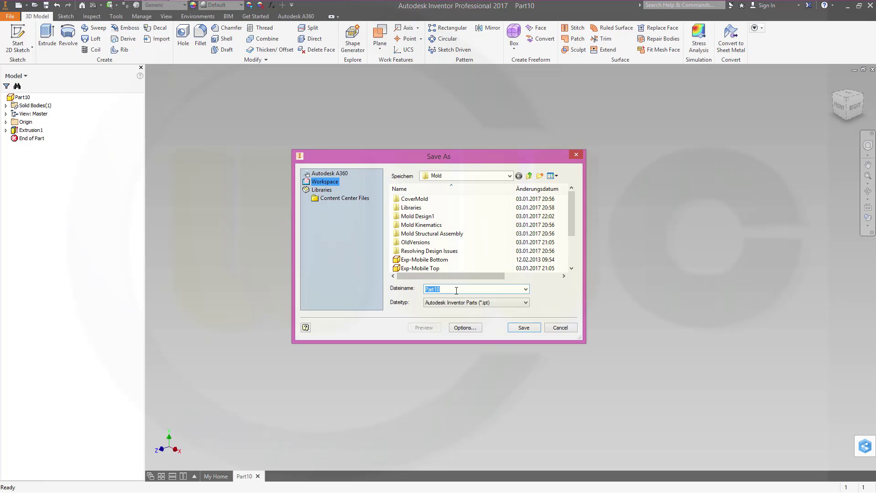
{"action": "type", "text": "solid"}
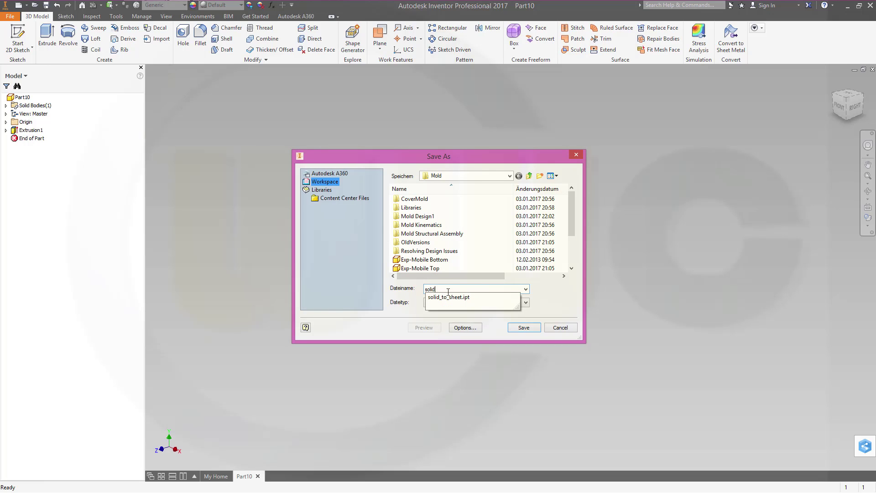
{"action": "type", "text": "_model_to_sheet_model"}
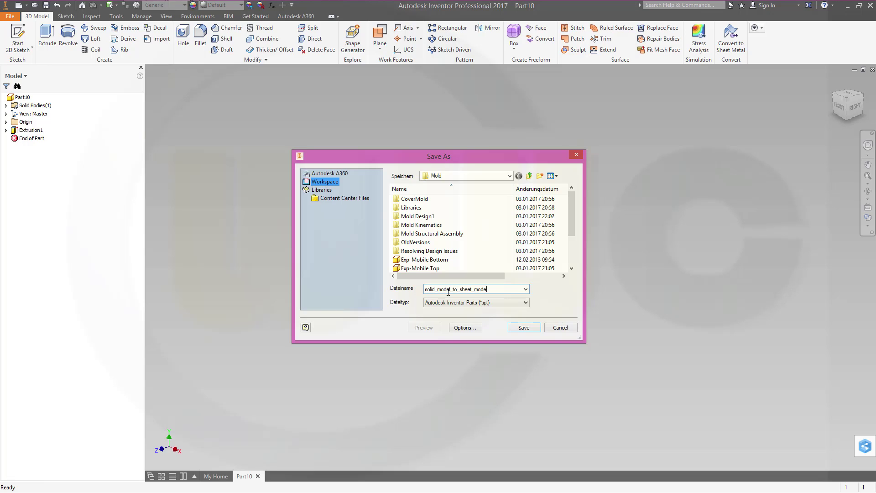
{"action": "left_click", "coordinate": [532, 327]}
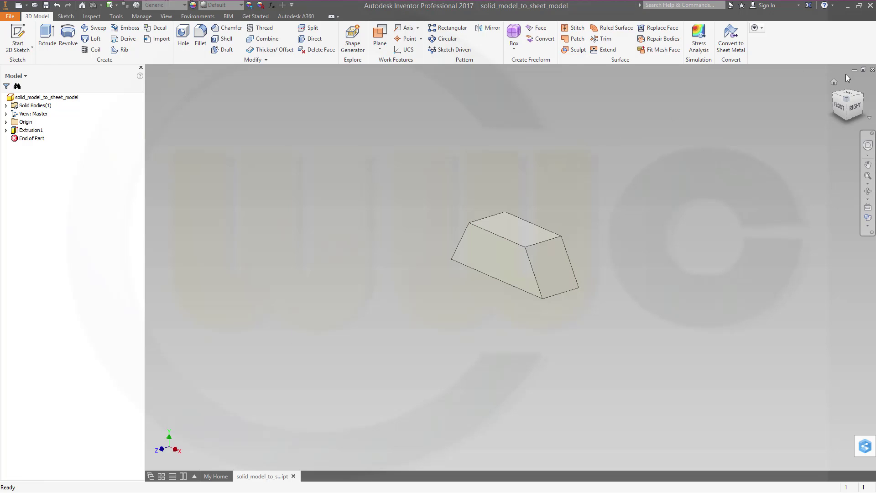
- Close the part, start a new part, and pick solid_model_to_sheet_model as the derive source
{"action": "left_click", "coordinate": [873, 70]}
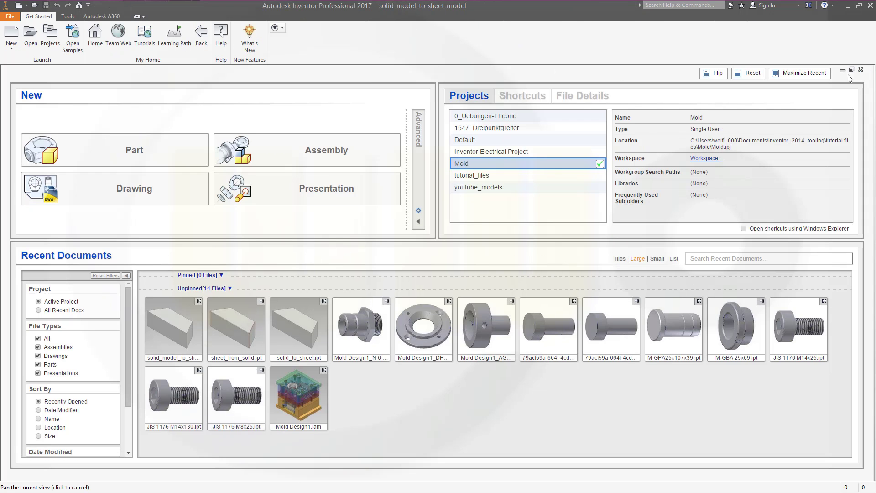
{"action": "left_click", "coordinate": [124, 151]}
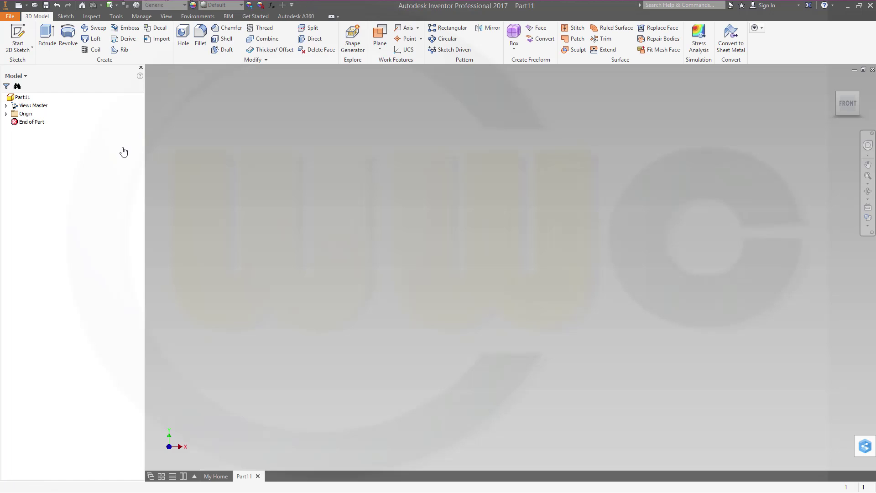
{"action": "left_click", "coordinate": [125, 39]}
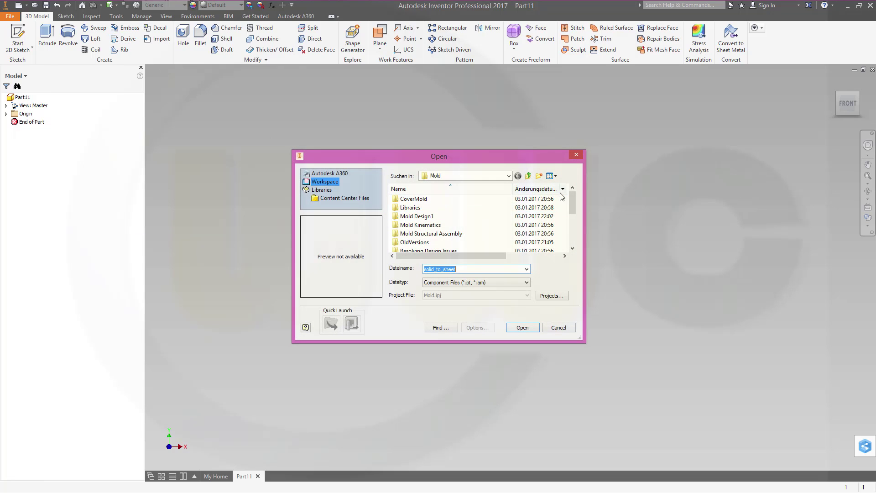
{"action": "left_click_drag", "start_coordinate": [572, 206], "coordinate": [568, 240]}
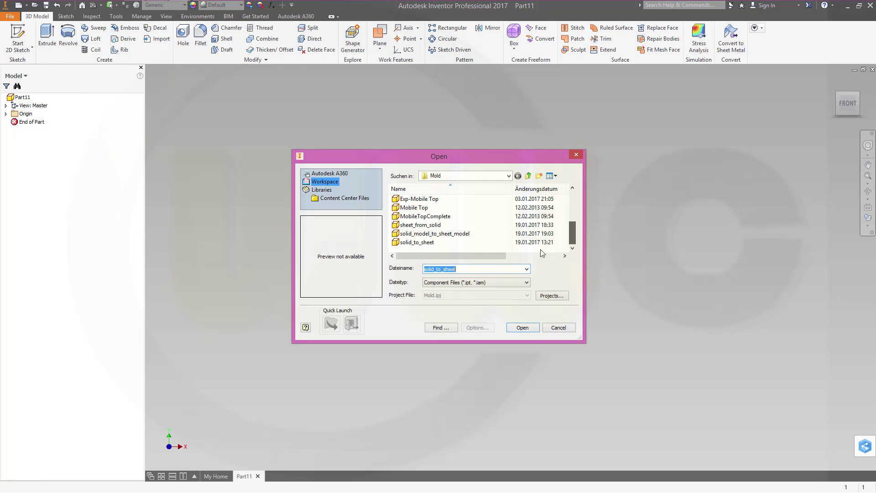
{"action": "left_click", "coordinate": [423, 233]}
{"action": "left_click", "coordinate": [519, 329]}
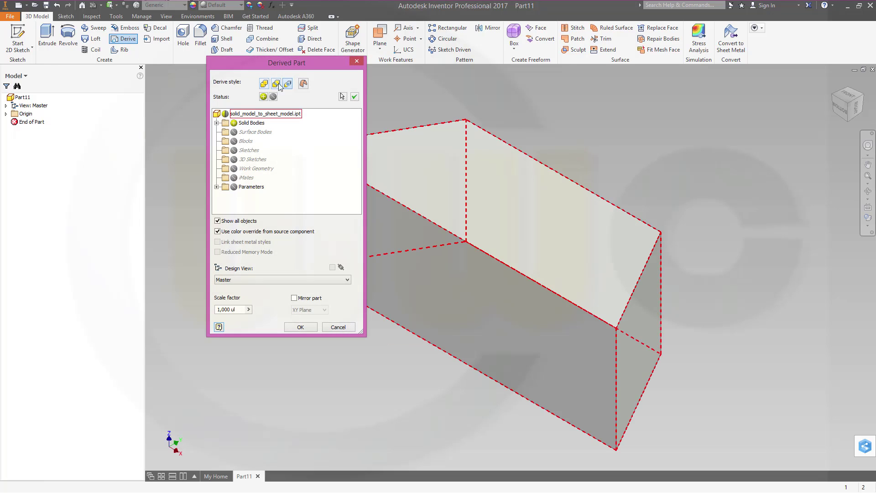
- Derive the block as a work surface body and make Surface Bodies(1) translucent
{"action": "left_click", "coordinate": [304, 84]}
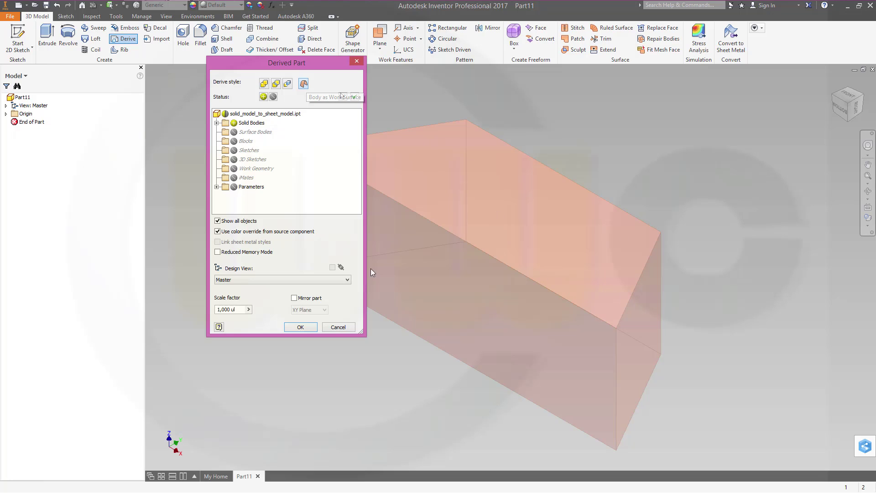
{"action": "left_click", "coordinate": [299, 327]}
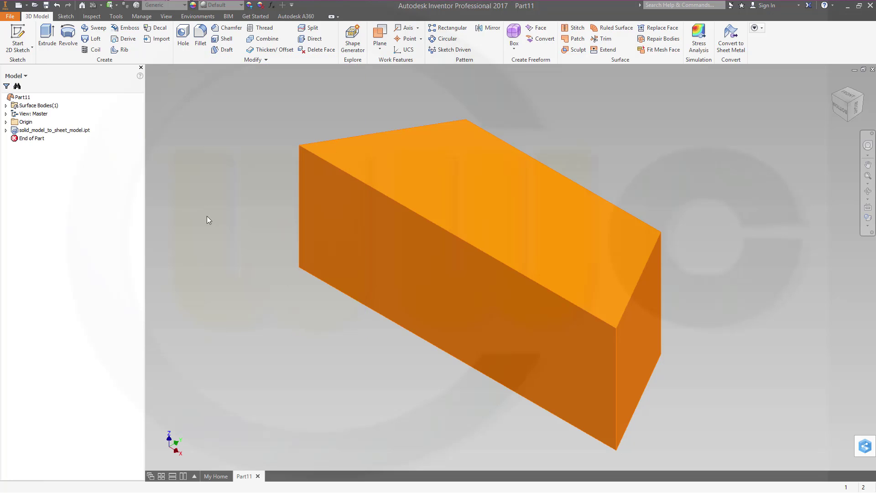
{"action": "right_click", "coordinate": [37, 106]}
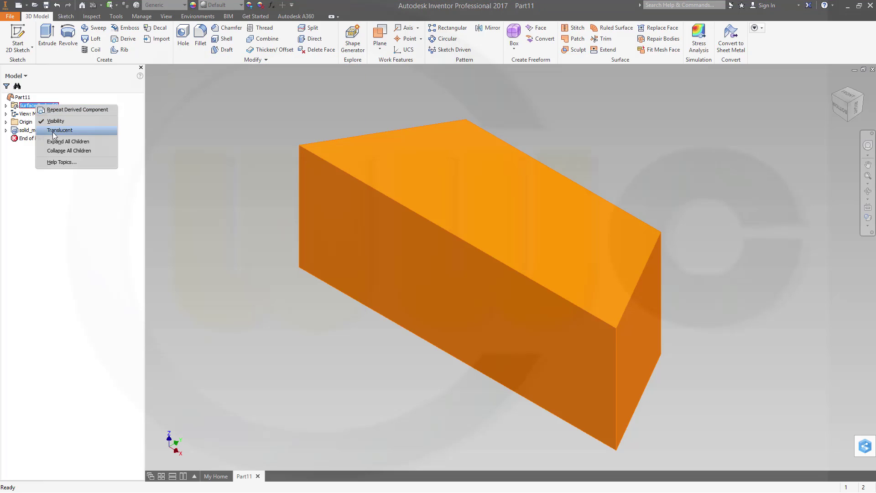
{"action": "left_click", "coordinate": [58, 131]}
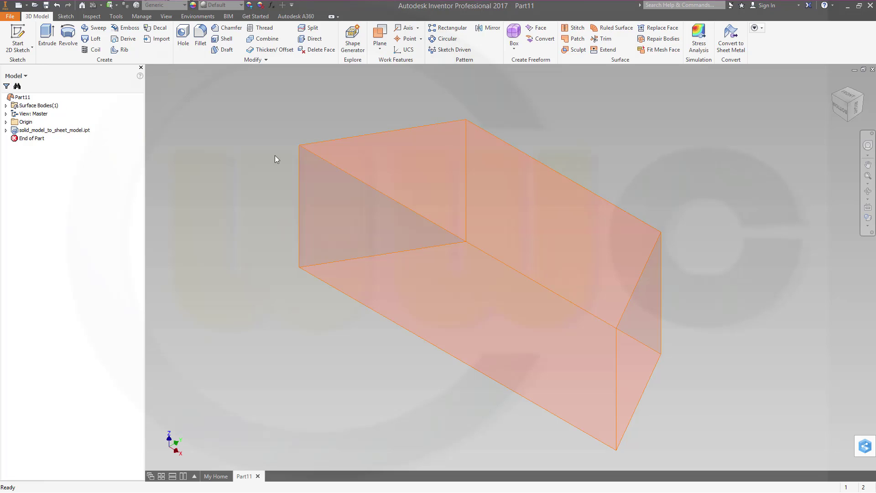
{"action": "middle_click_drag", "start_coordinate": [263, 269], "coordinate": [286, 295]}
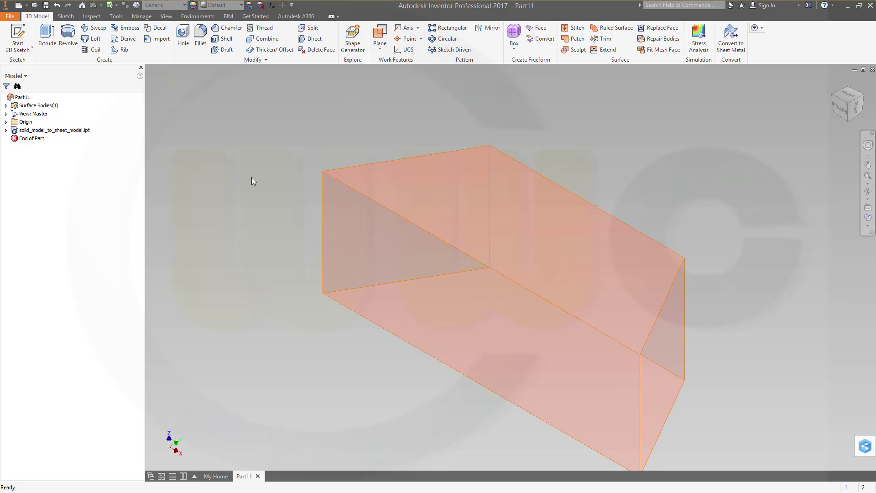
- In the application Options Sketch tab, check 'Autoproject edges for sketch creation and edit'
{"action": "left_click", "coordinate": [10, 18]}
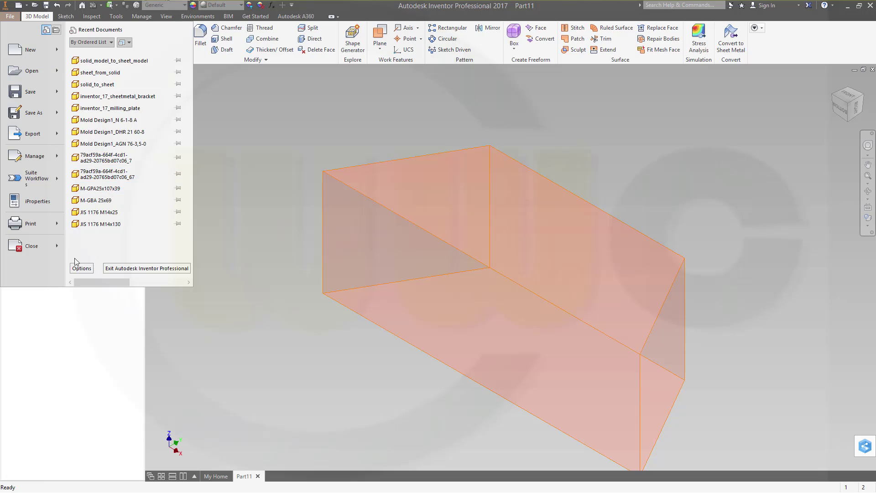
{"action": "left_click", "coordinate": [80, 268]}
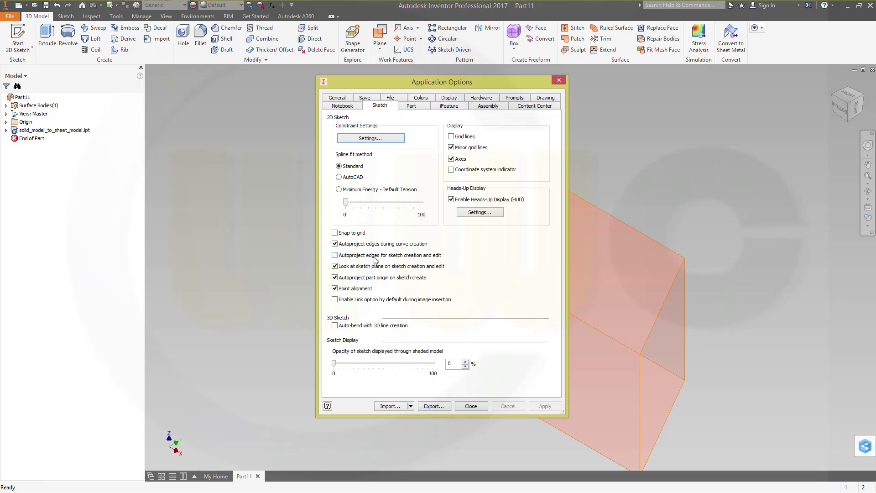
{"action": "left_click", "coordinate": [335, 255]}
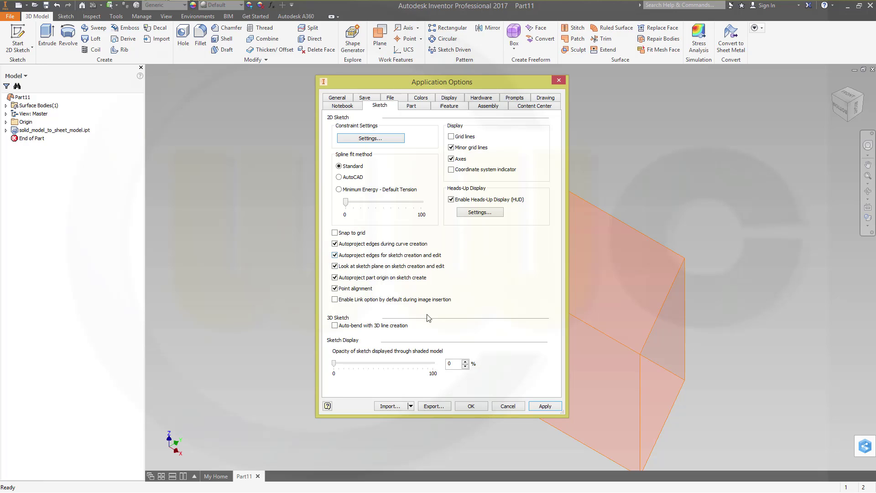
{"action": "left_click", "coordinate": [471, 406]}
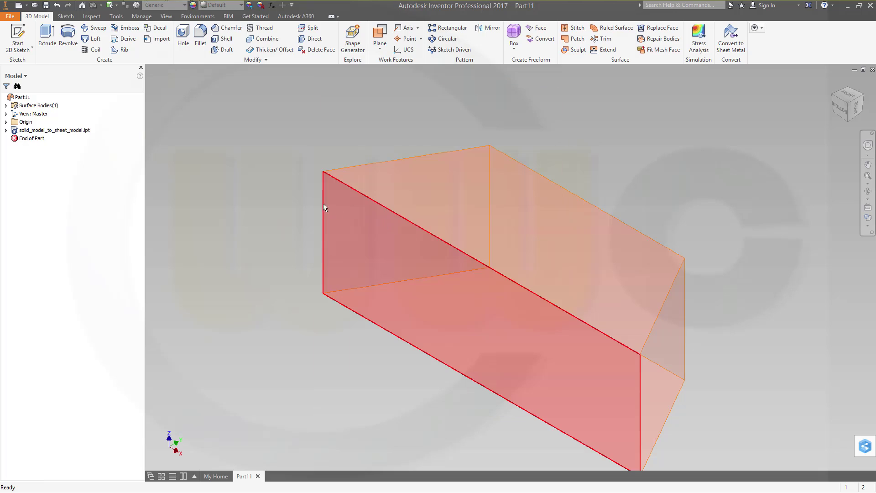
{"action": "middle_click_drag", "start_coordinate": [220, 204], "coordinate": [229, 221], "text": "shift"}
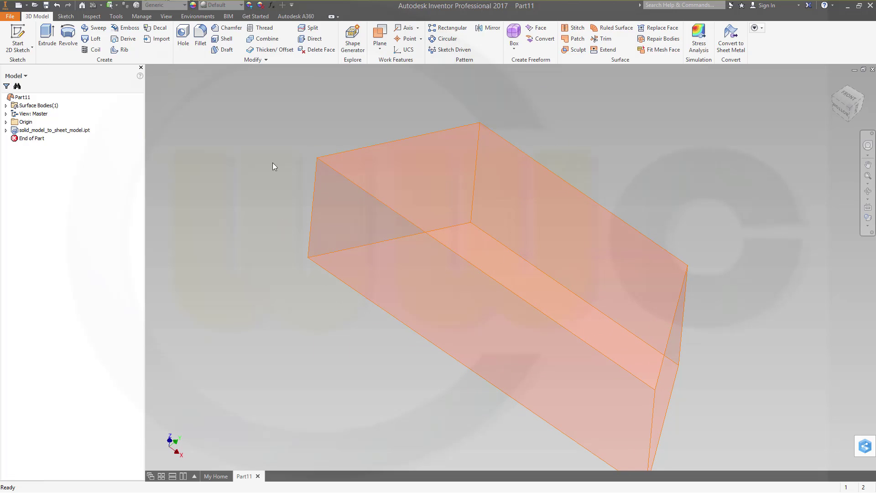
- Add a numeric user parameter named breach_size with value 1,0 mm
{"action": "left_click", "coordinate": [272, 5]}
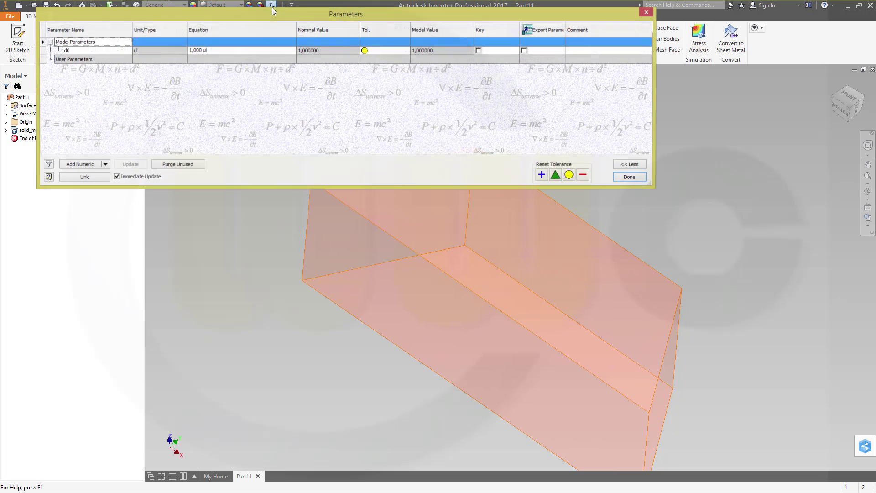
{"action": "left_click", "coordinate": [87, 164]}
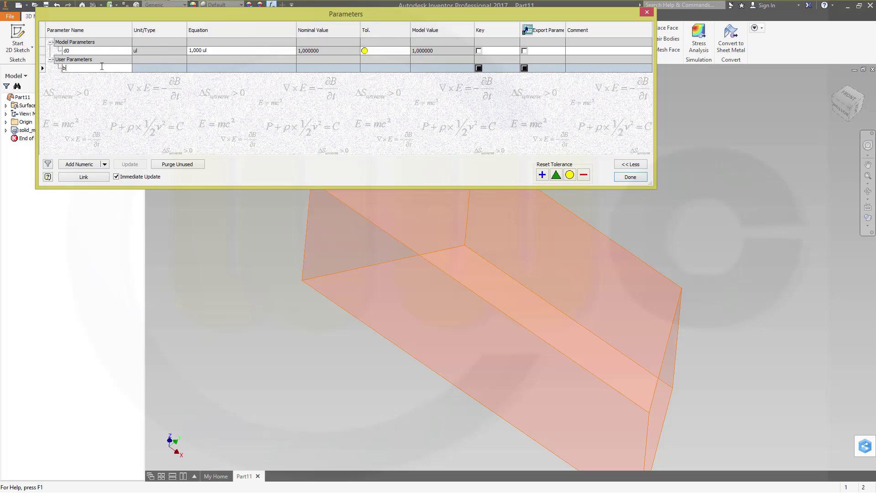
{"action": "type", "text": "ach"}
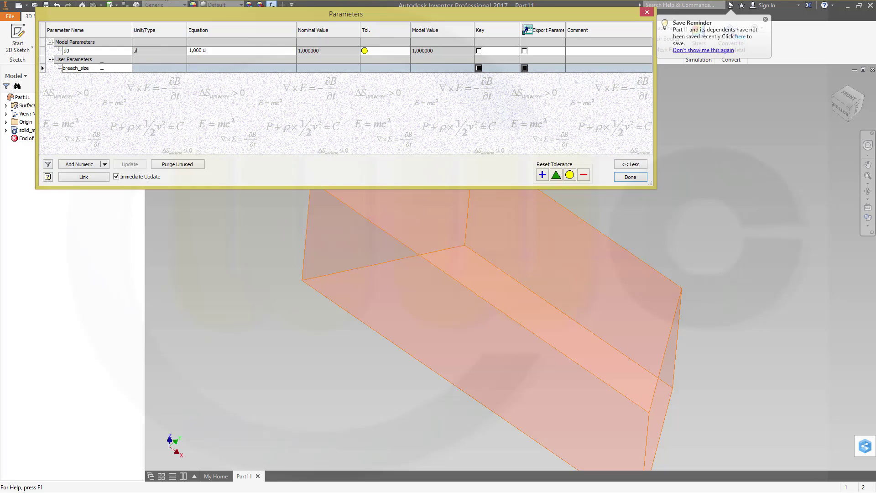
{"action": "type", "text": "_size"}
{"action": "key", "text": "Tab"}
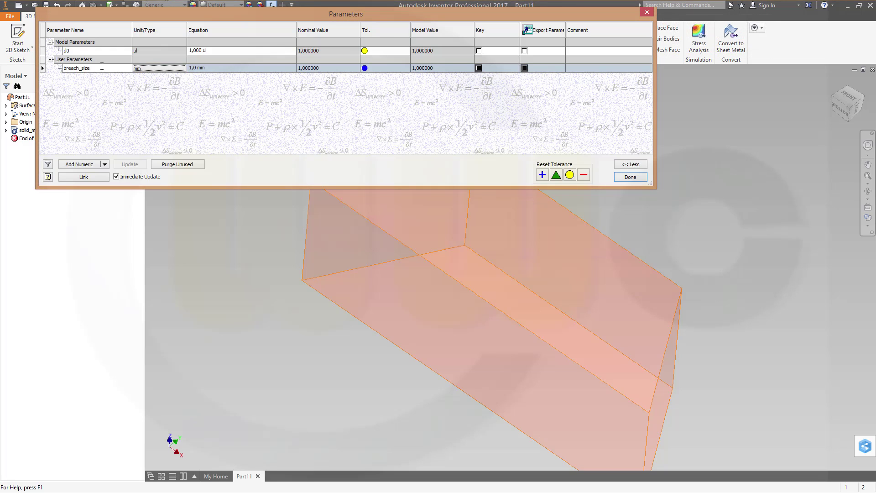
{"action": "left_click", "coordinate": [632, 179]}
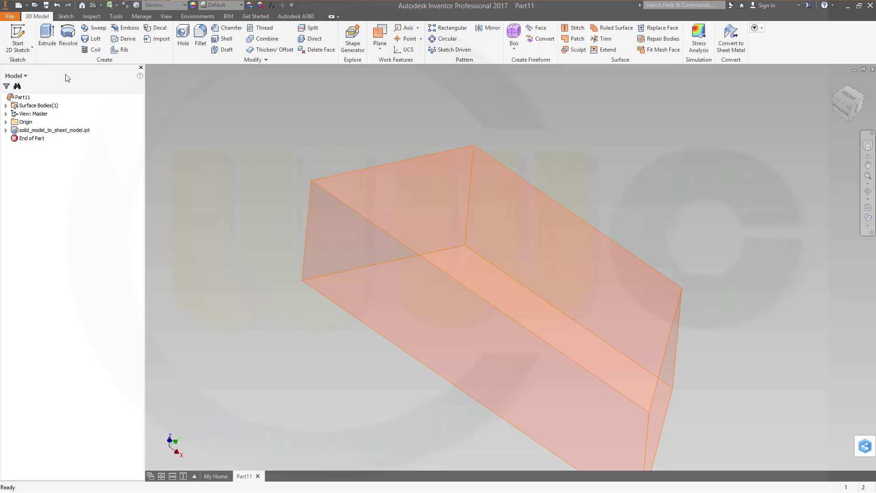
- Start a sketch on the long side face and make the projected rectangle construction geometry
{"action": "left_click", "coordinate": [18, 39]}
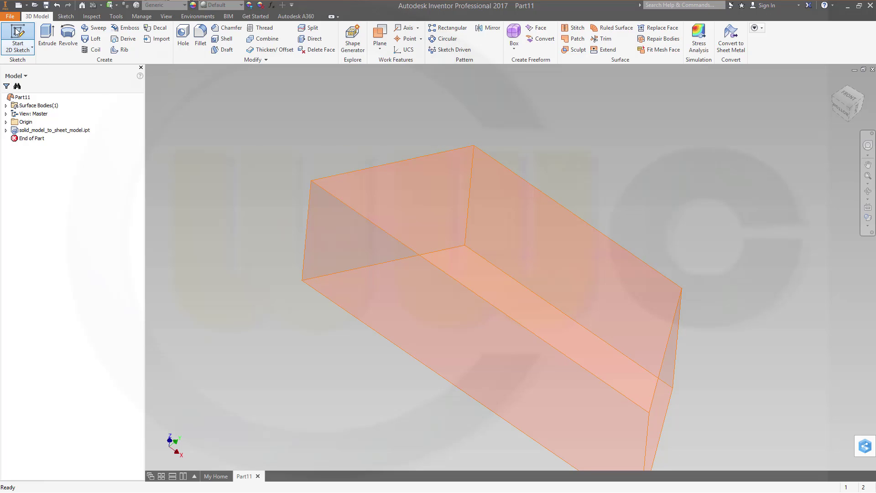
{"action": "left_click", "coordinate": [370, 284]}
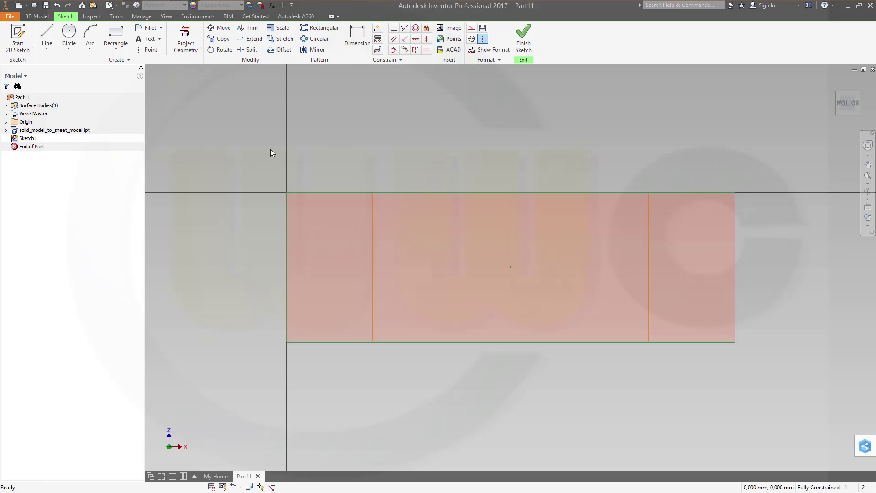
{"action": "mouse_move", "coordinate": [230, 143]}
{"action": "left_mouse_down"}
{"action": "mouse_move", "coordinate": [252, 212]}
{"action": "mouse_move", "coordinate": [785, 422]}
{"action": "left_mouse_up"}
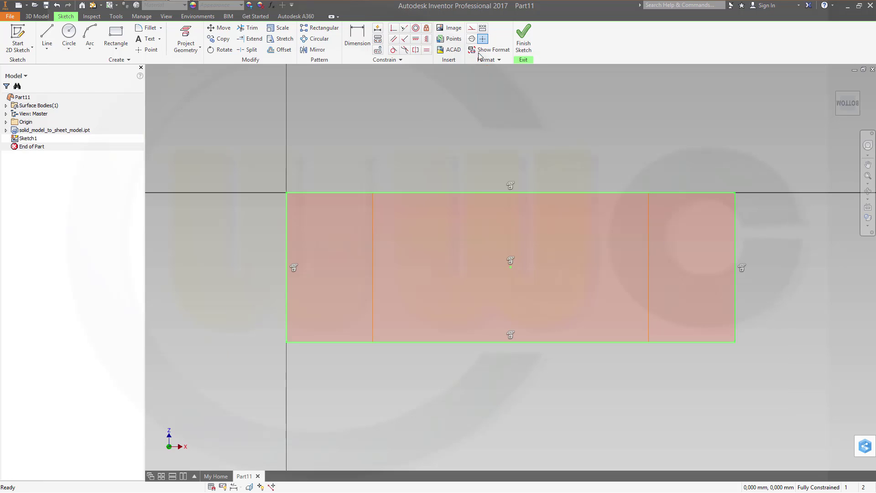
{"action": "left_click", "coordinate": [471, 28]}
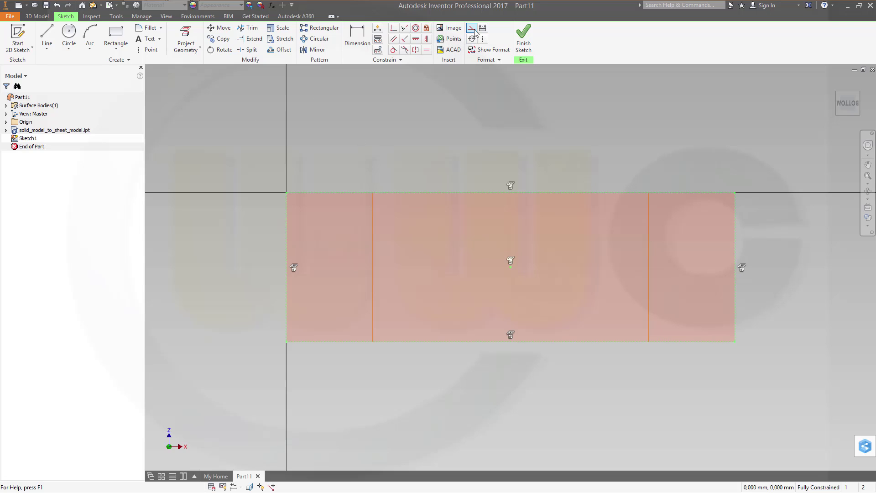
{"action": "left_click", "coordinate": [459, 102]}
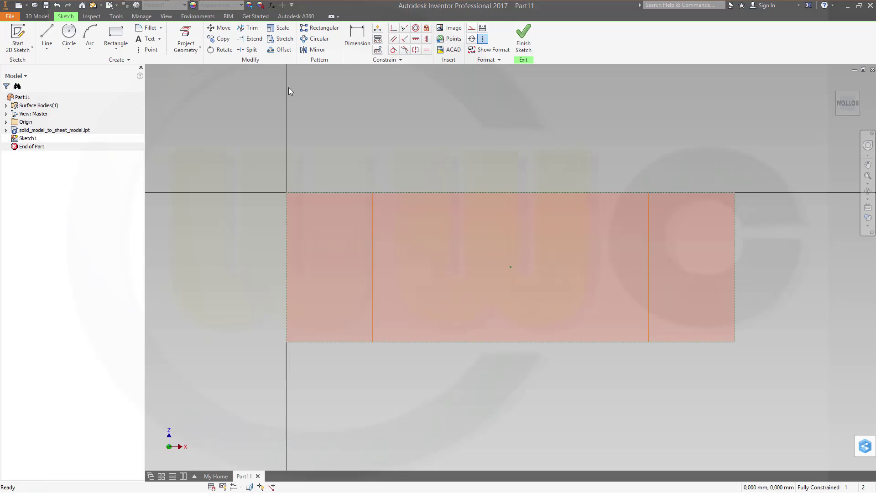
- Offset the rectangle outline by breach_size and finish the sketch
{"action": "left_click", "coordinate": [279, 50]}
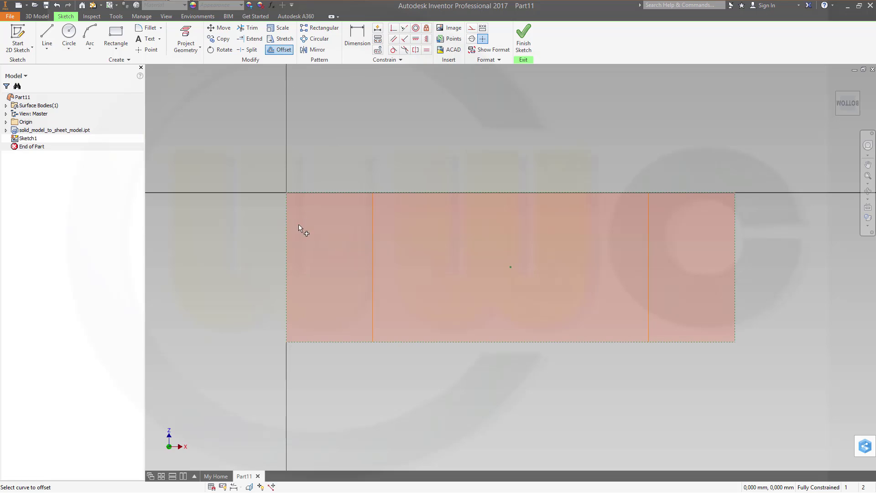
{"action": "left_click", "coordinate": [286, 243]}
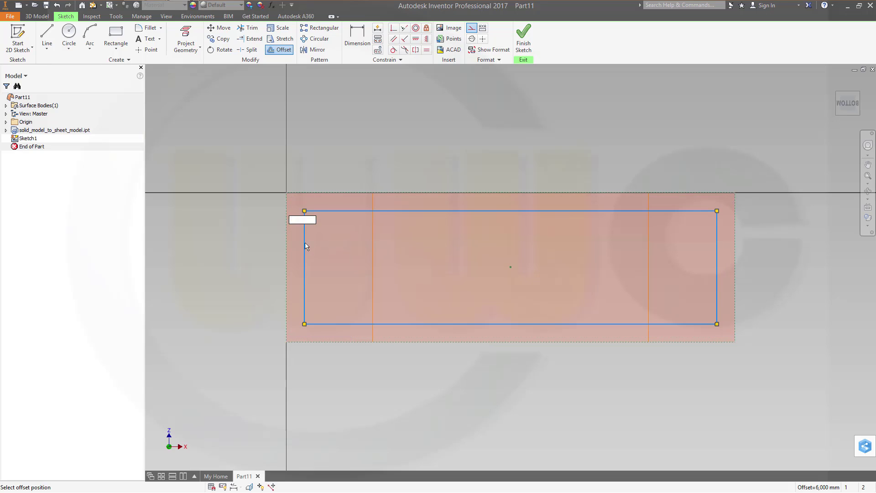
{"action": "type", "text": "breach_"}
{"action": "key", "text": "Return"}
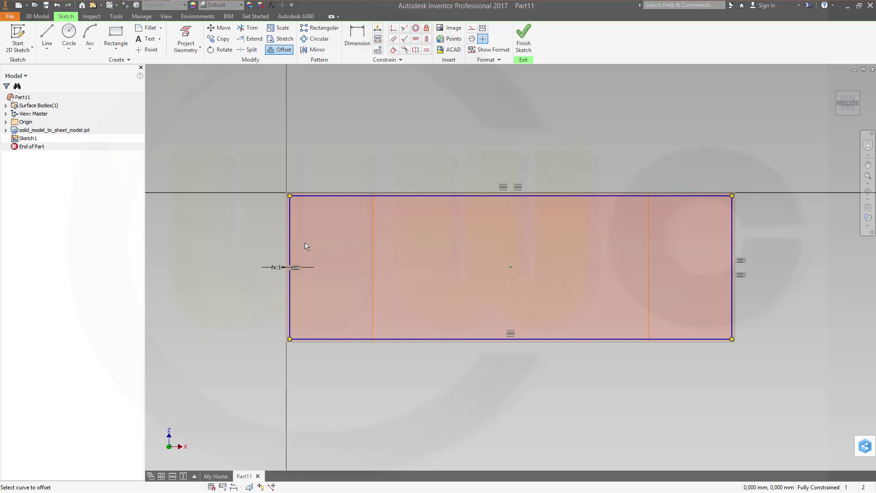
{"action": "left_click", "coordinate": [523, 35]}
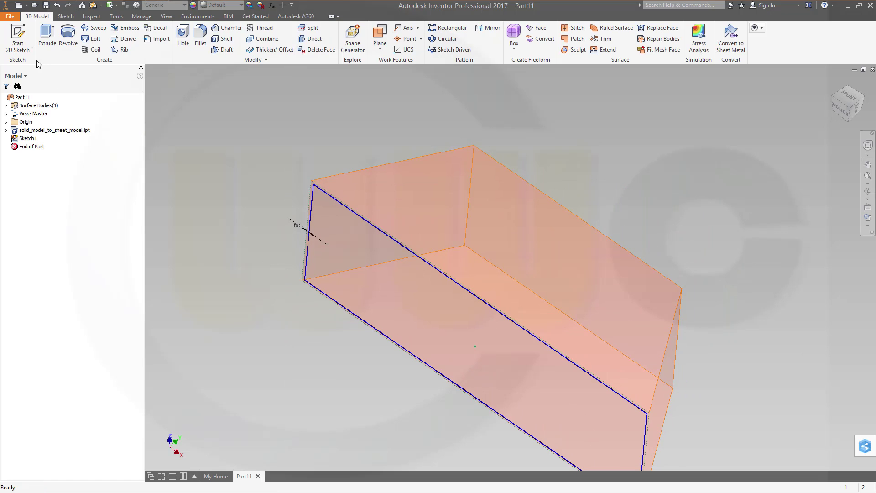
- Start a sketch on the trapezoid end face and convert its four edges to construction lines
{"action": "left_click", "coordinate": [18, 39]}
{"action": "left_click", "coordinate": [483, 215]}
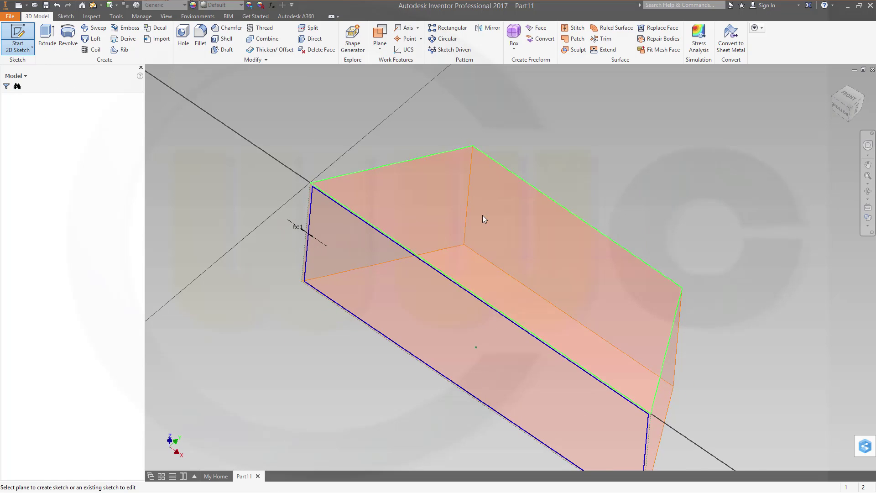
{"action": "mouse_move", "coordinate": [183, 133]}
{"action": "left_mouse_down"}
{"action": "mouse_move", "coordinate": [252, 201]}
{"action": "mouse_move", "coordinate": [809, 411]}
{"action": "left_mouse_up"}
{"action": "left_click", "coordinate": [483, 38]}
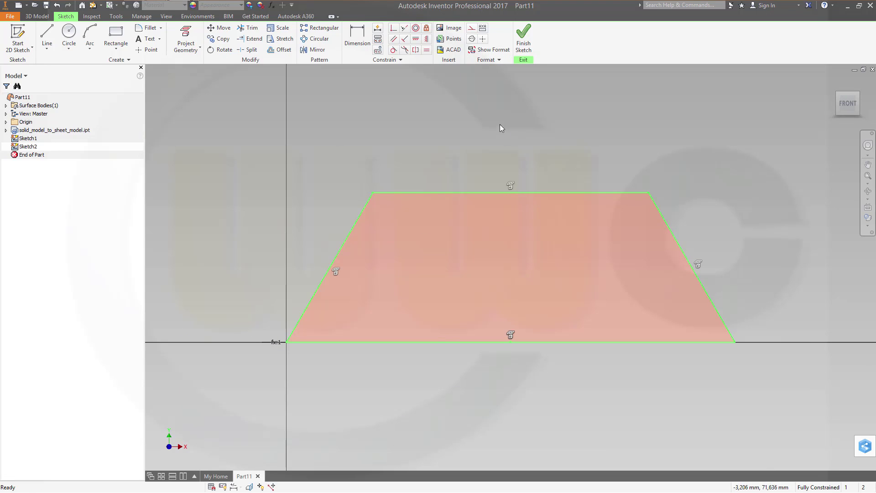
{"action": "left_click", "coordinate": [472, 30]}
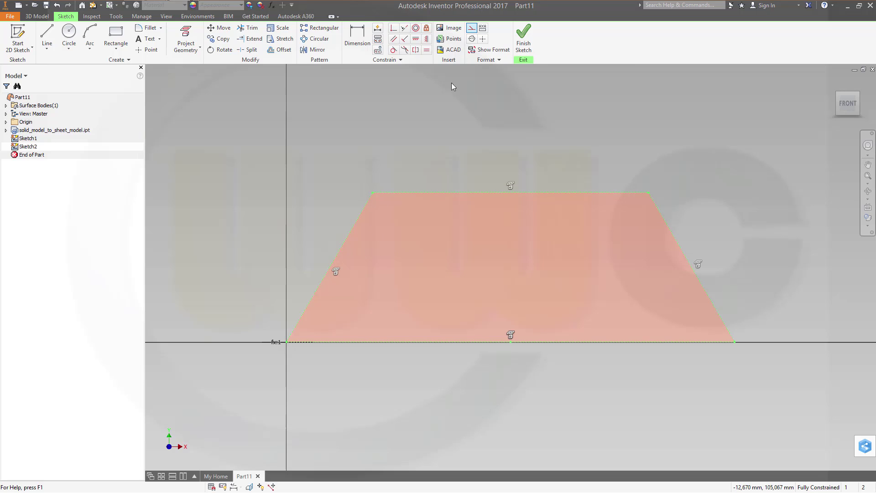
{"action": "left_click", "coordinate": [427, 101]}
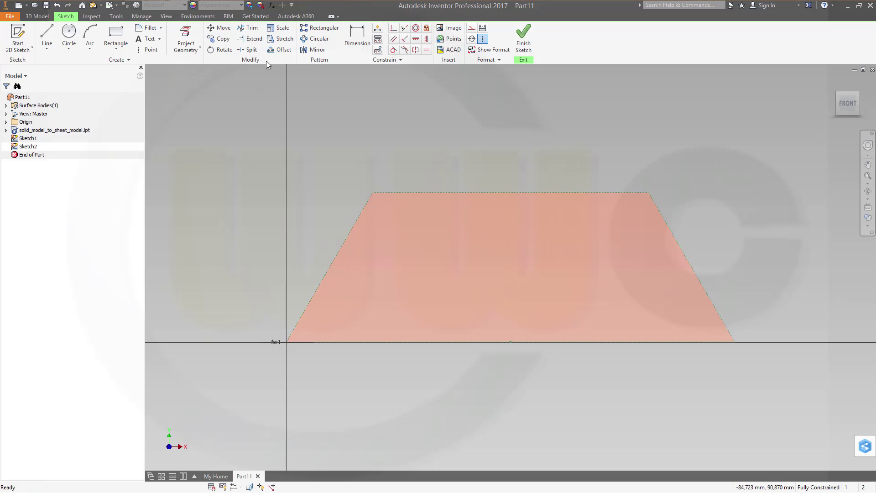
- Offset the trapezoid outline by breach_size and finish Sketch2
{"action": "left_click", "coordinate": [279, 50]}
{"action": "left_click", "coordinate": [351, 233]}
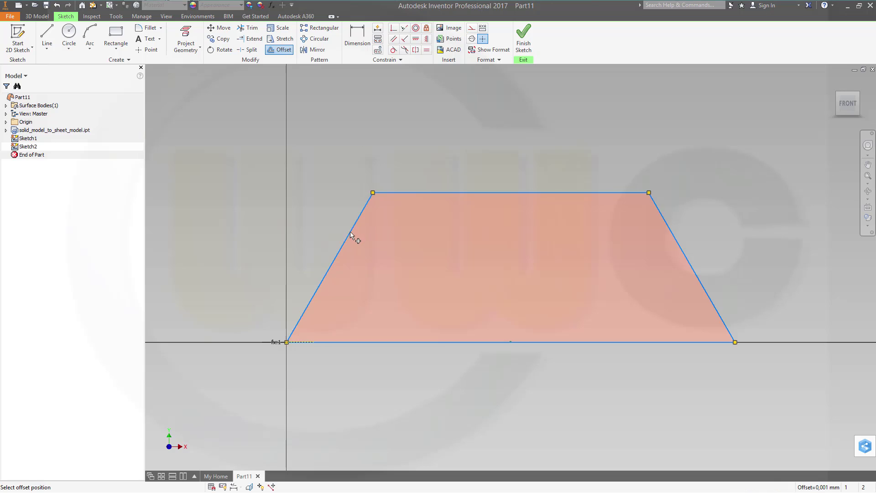
{"action": "type", "text": "b"}
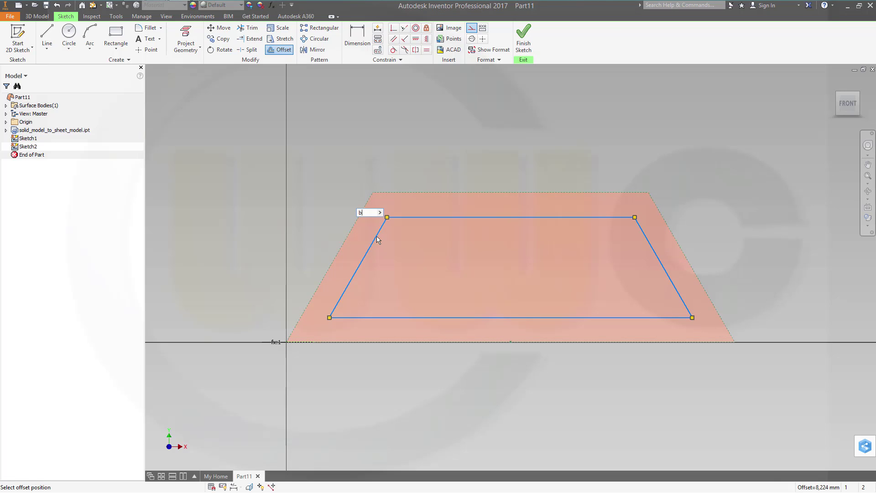
{"action": "type", "text": "reach_size"}
{"action": "key", "text": "Return"}
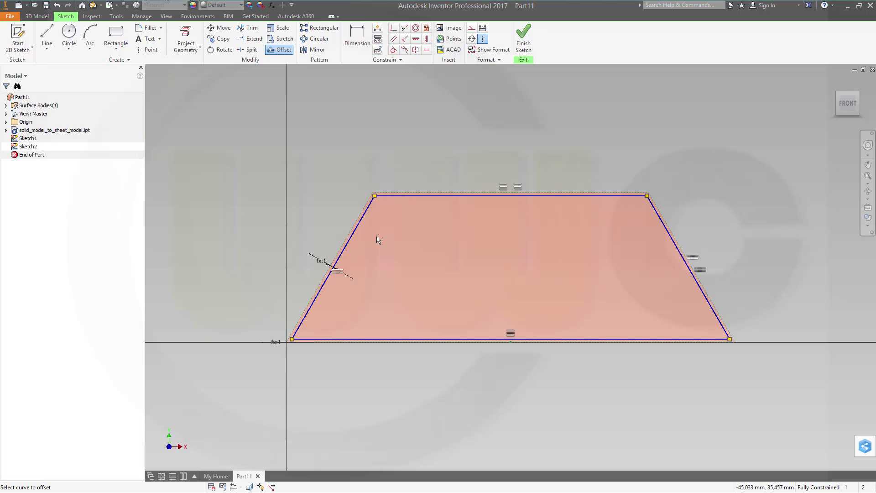
{"action": "left_click", "coordinate": [523, 40]}
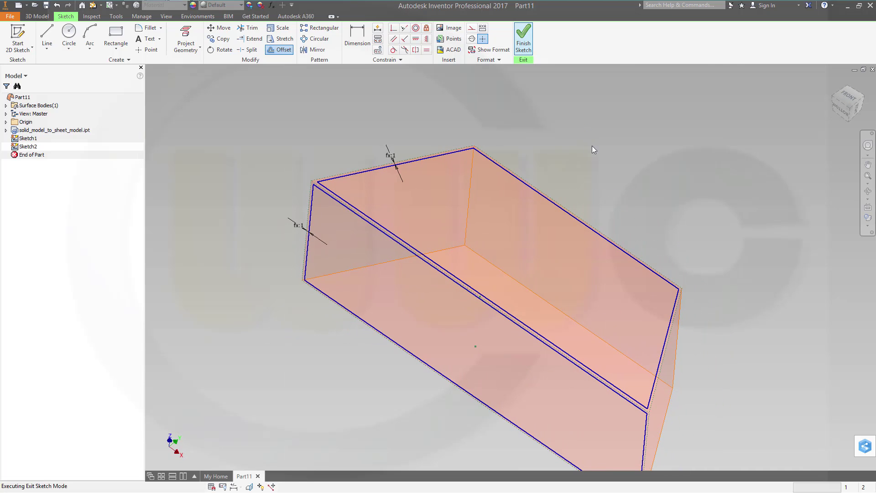
{"action": "mouse_move", "coordinate": [735, 298]}
{"action": "middle_mouse_down"}
{"action": "mouse_move", "coordinate": [671, 303]}
{"action": "mouse_move", "coordinate": [667, 337]}
{"action": "mouse_move", "coordinate": [607, 310]}
{"action": "middle_mouse_up"}
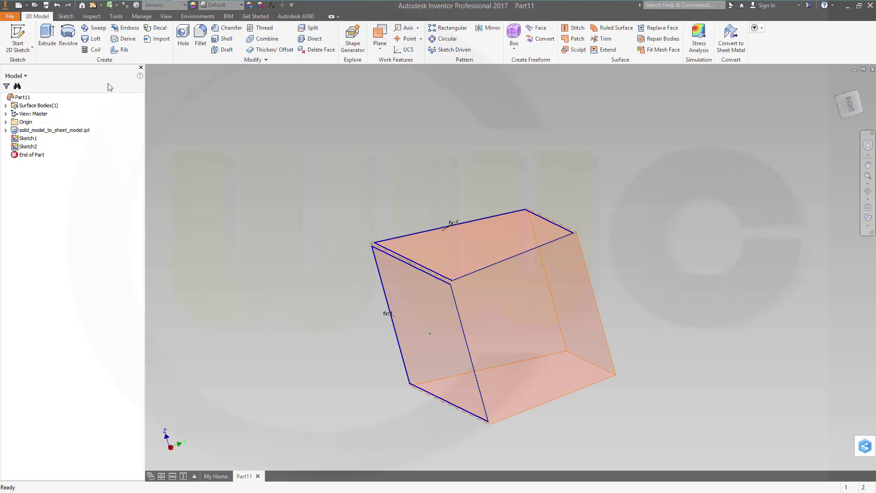
- Start a sketch on the box's side face and make its projected rectangle construction geometry
{"action": "left_click", "coordinate": [18, 38]}
{"action": "left_click", "coordinate": [535, 355]}
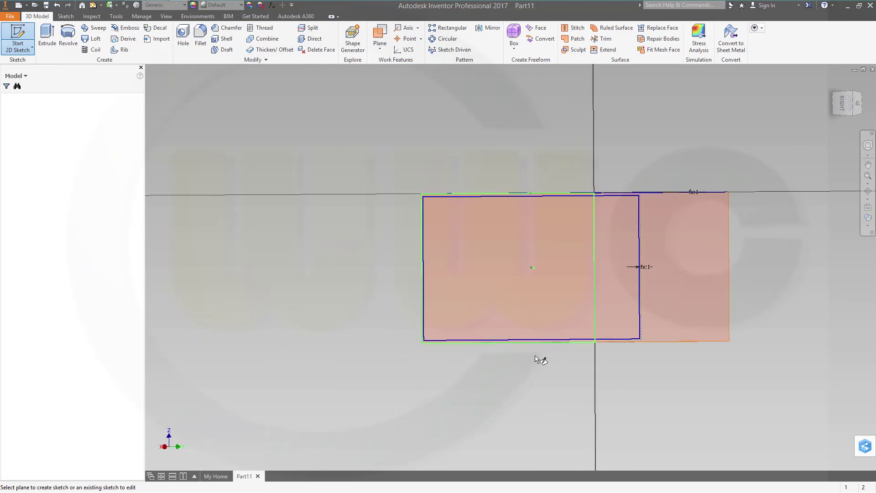
{"action": "left_click_drag", "start_coordinate": [363, 140], "coordinate": [715, 383]}
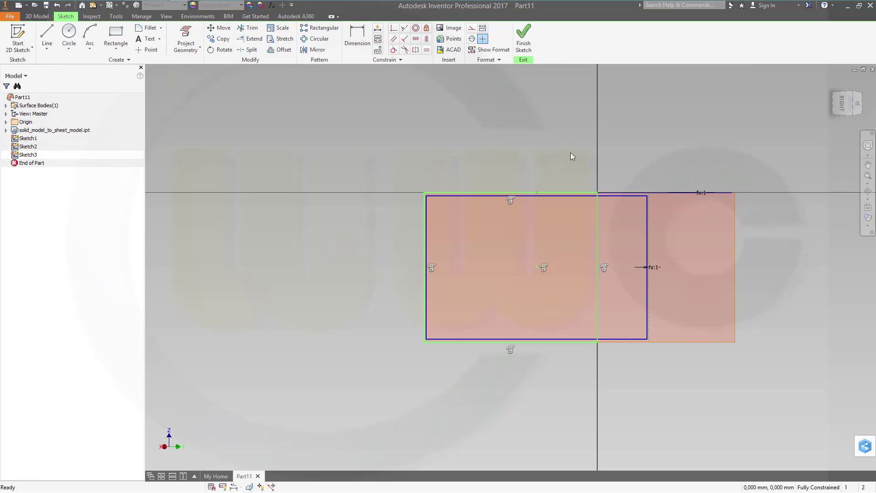
{"action": "left_click", "coordinate": [472, 29]}
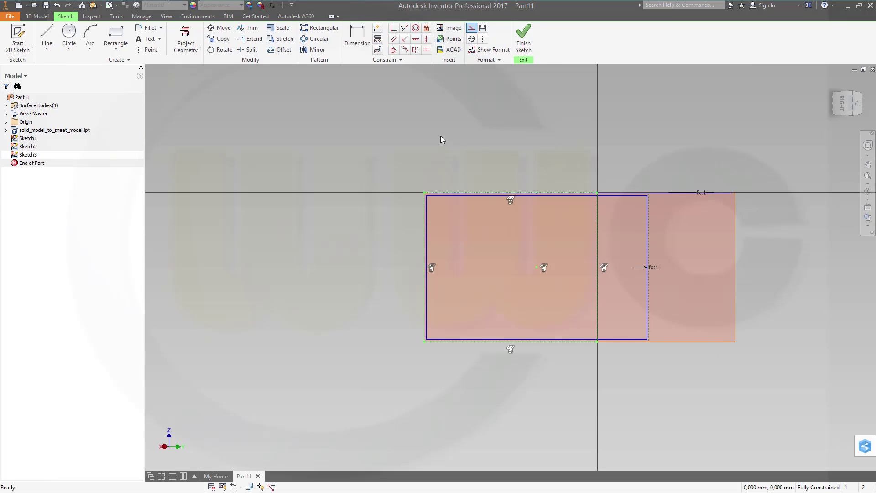
{"action": "left_click", "coordinate": [256, 86]}
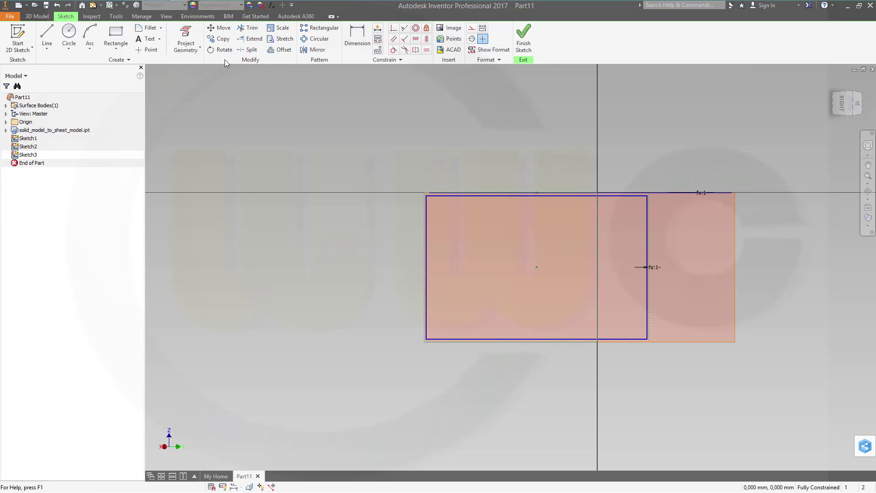
- Offset the side-face rectangle by breach_size, finish Sketch3, and orbit to view the box
{"action": "left_click", "coordinate": [280, 49]}
{"action": "left_click", "coordinate": [426, 246]}
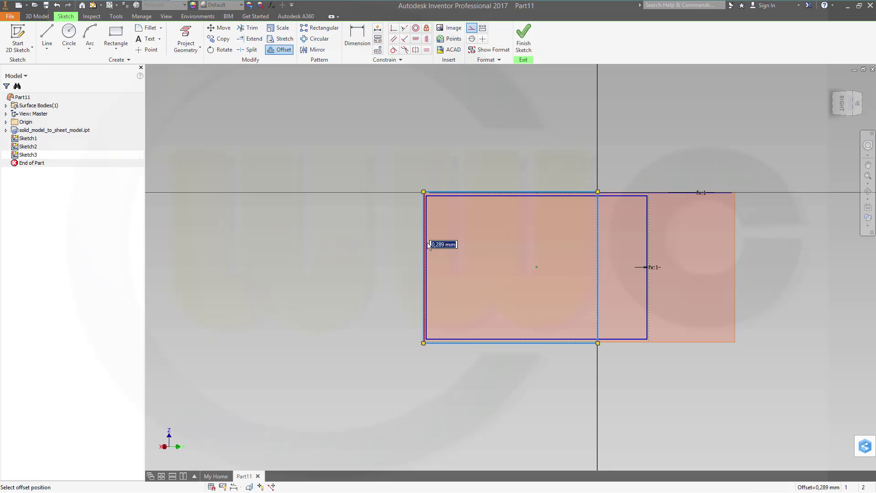
{"action": "type", "text": "breach"}
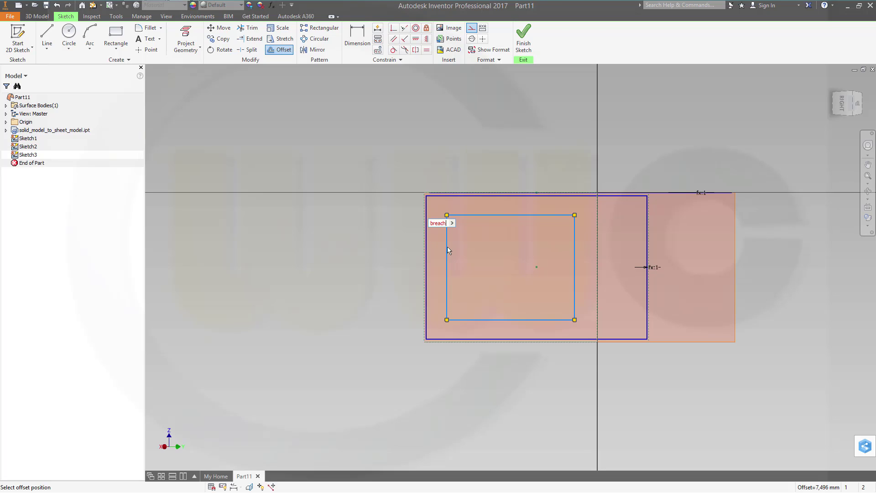
{"action": "type", "text": "_size"}
{"action": "key", "text": "Return"}
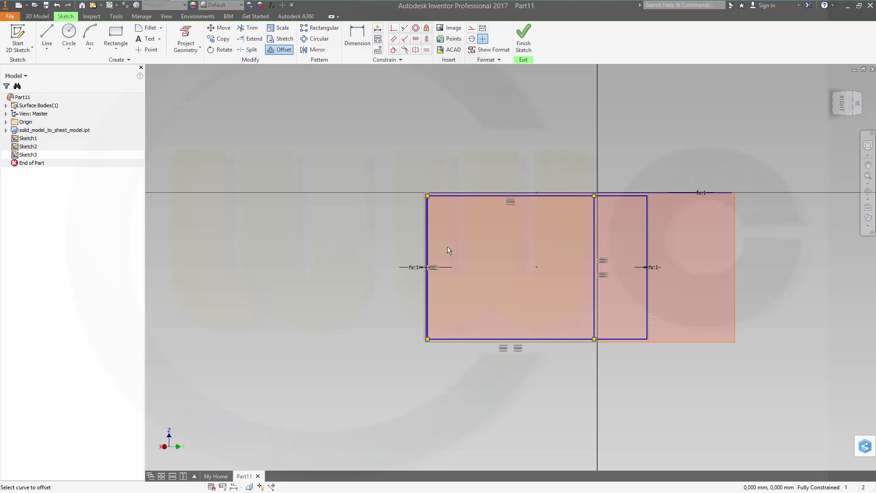
{"action": "left_click", "coordinate": [525, 47]}
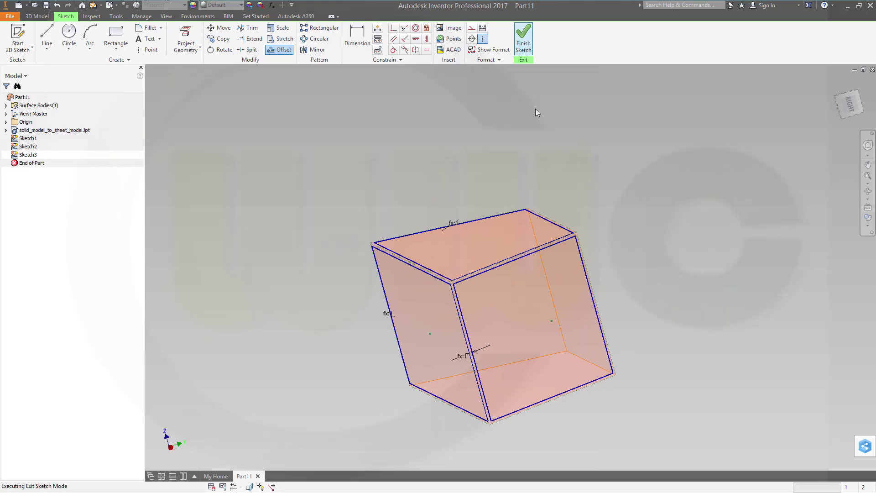
{"action": "scroll", "coordinate": [666, 273], "scroll_direction": "up", "scroll_amount": 3}
{"action": "mouse_move", "coordinate": [600, 250]}
{"action": "middle_mouse_down"}
{"action": "mouse_move", "coordinate": [575, 272]}
{"action": "mouse_move", "coordinate": [682, 367]}
{"action": "mouse_move", "coordinate": [651, 390]}
{"action": "mouse_move", "coordinate": [618, 368]}
{"action": "mouse_move", "coordinate": [643, 354]}
{"action": "mouse_move", "coordinate": [716, 363]}
{"action": "middle_mouse_up"}
{"action": "mouse_move", "coordinate": [579, 352]}
{"action": "middle_mouse_down", "text": "shift"}
{"action": "mouse_move", "coordinate": [615, 325]}
{"action": "mouse_move", "coordinate": [573, 337]}
{"action": "middle_mouse_up", "text": "shift"}
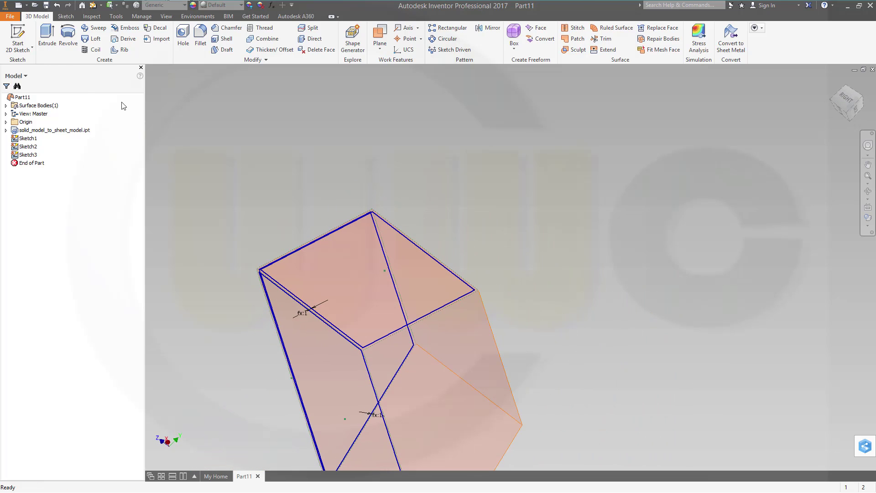
- Start a sketch on the box's right face and offset its outline inward
{"action": "left_click", "coordinate": [28, 39]}
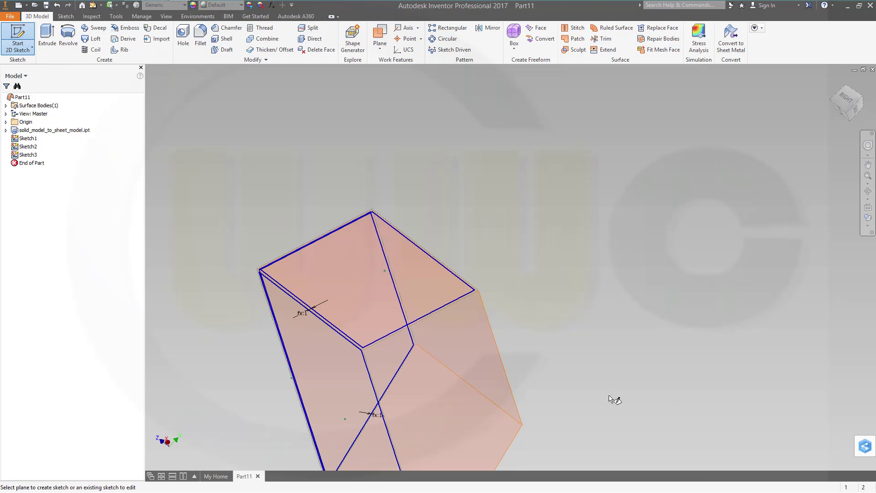
{"action": "left_click", "coordinate": [469, 413]}
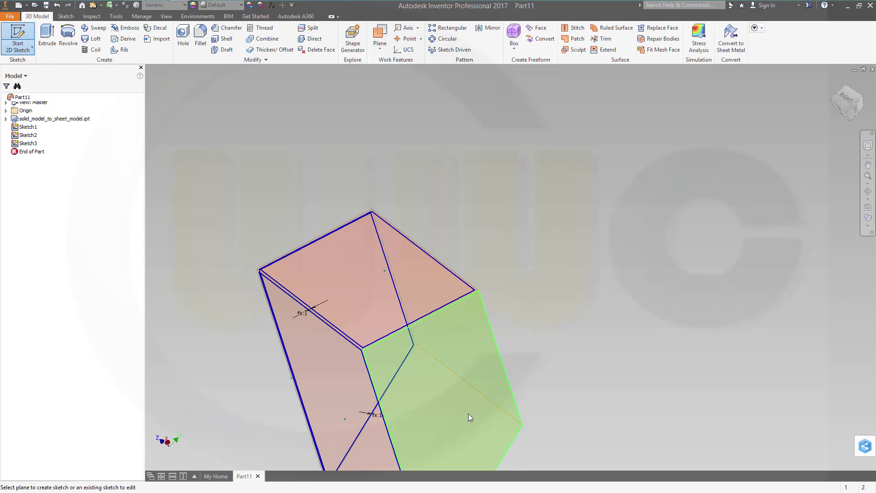
{"action": "middle_click_drag", "start_coordinate": [461, 272], "coordinate": [467, 242], "text": "shift"}
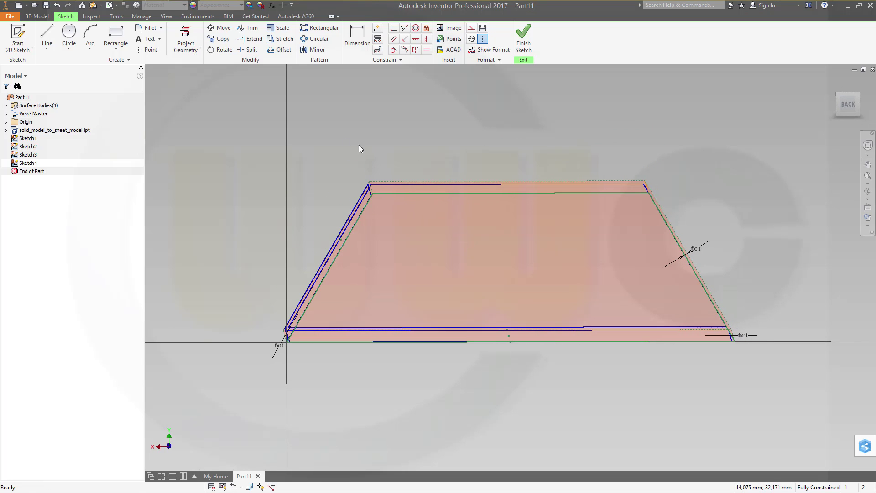
{"action": "left_click", "coordinate": [279, 49]}
{"action": "left_click", "coordinate": [401, 187]}
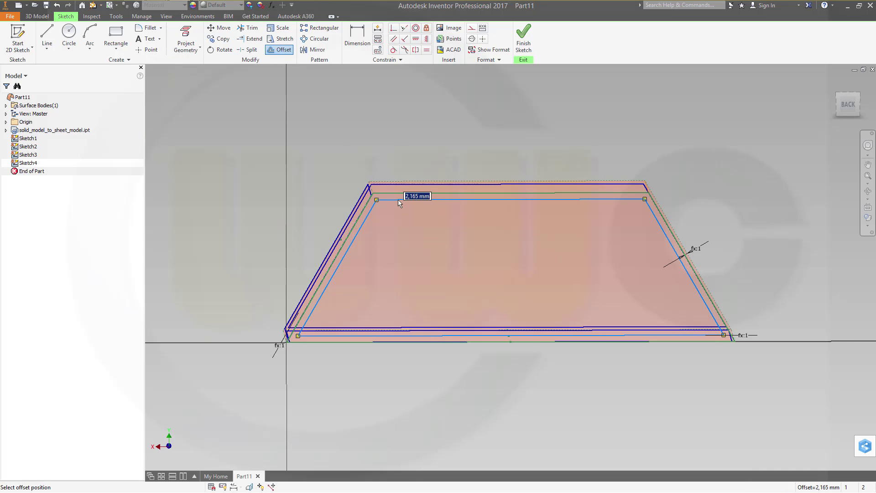
{"action": "left_click", "coordinate": [398, 199]}
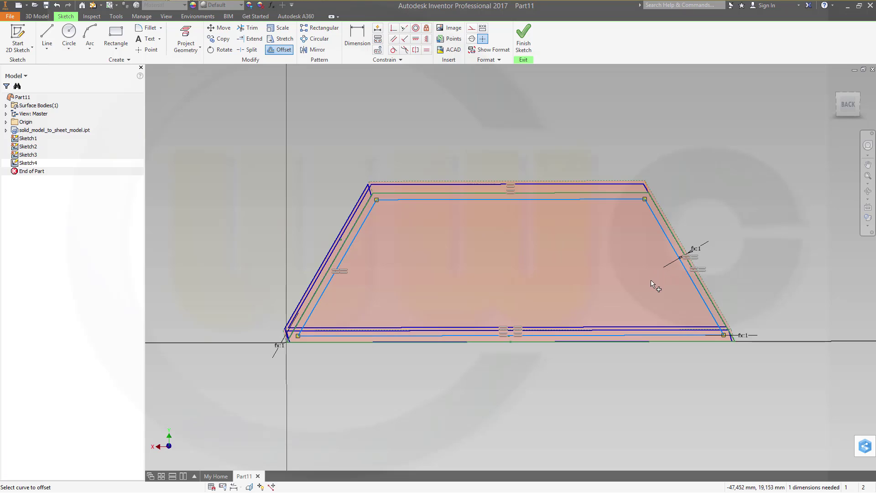
- Dimension the 2,165 offset gap, drive it with breach_size, and finish the sketch
{"action": "left_click", "coordinate": [356, 36]}
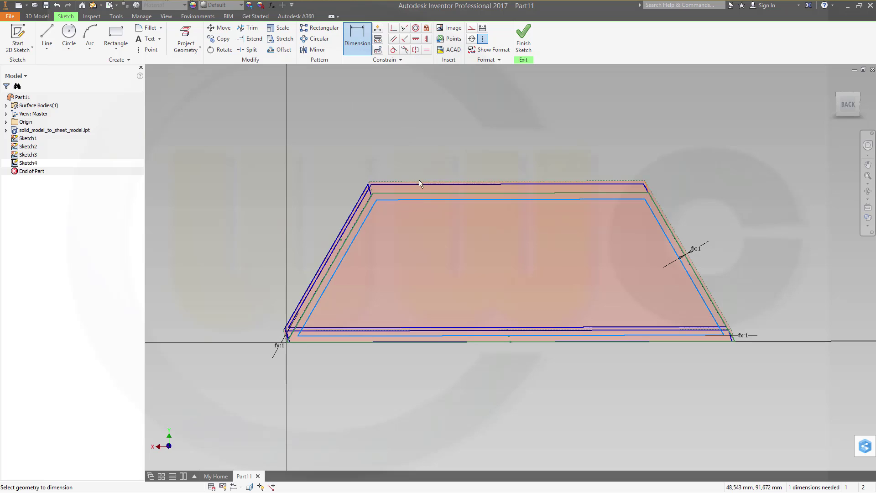
{"action": "left_click", "coordinate": [425, 200]}
{"action": "left_click", "coordinate": [424, 193]}
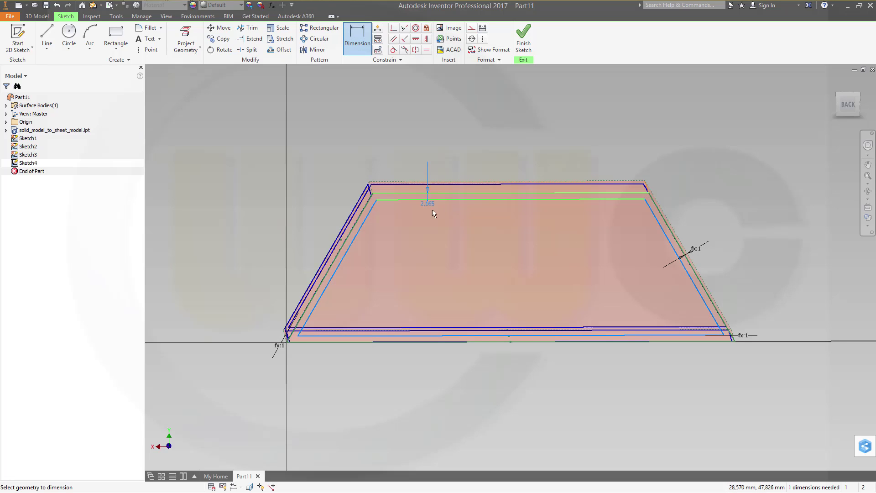
{"action": "left_click", "coordinate": [437, 218]}
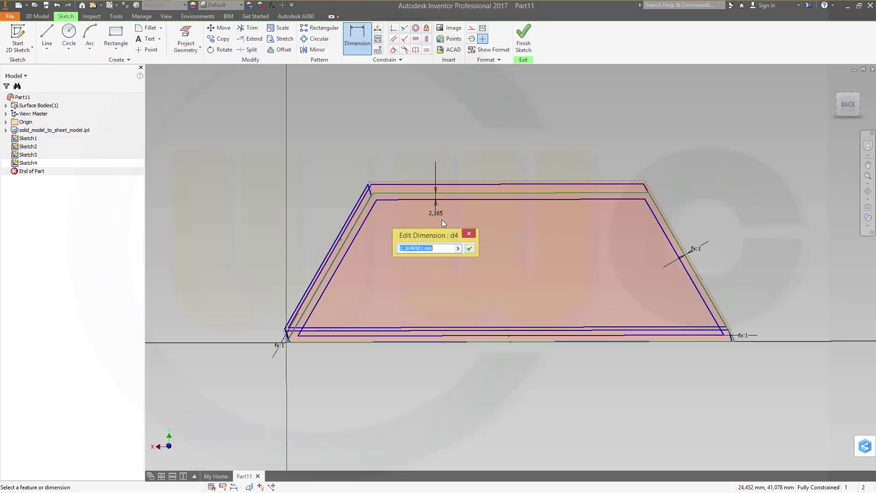
{"action": "left_click", "coordinate": [458, 248]}
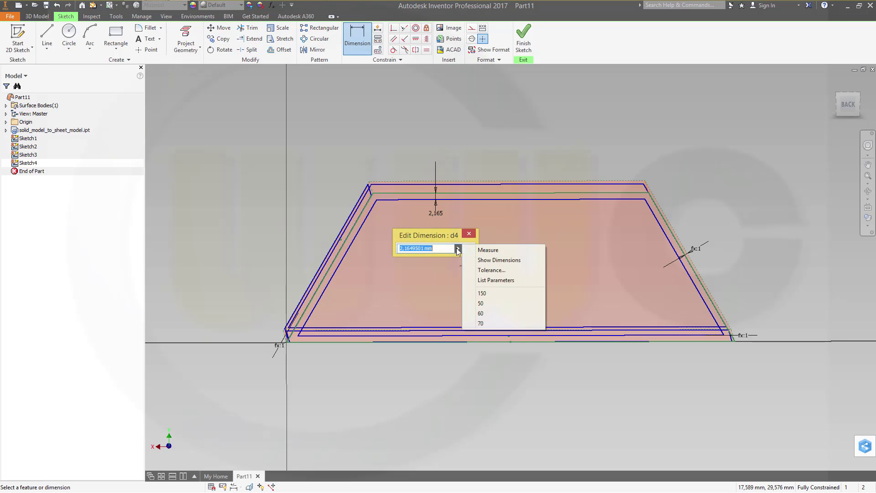
{"action": "left_click", "coordinate": [496, 280]}
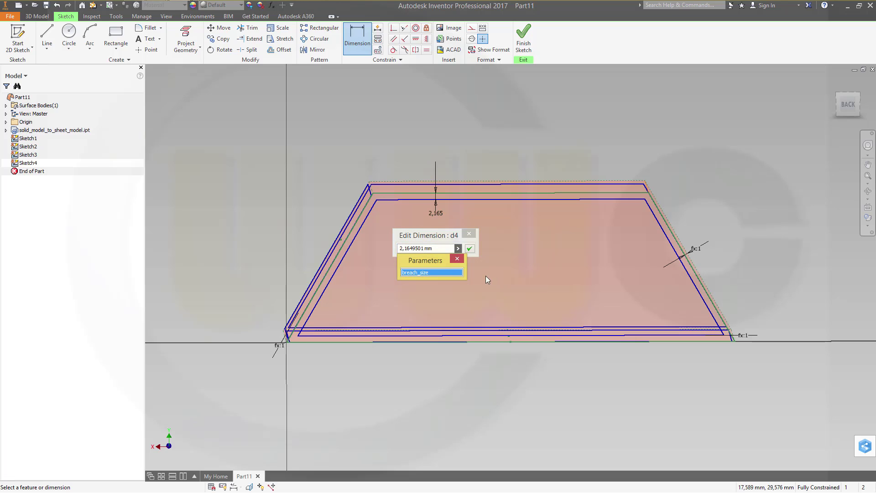
{"action": "left_click", "coordinate": [454, 273]}
{"action": "left_click", "coordinate": [470, 249]}
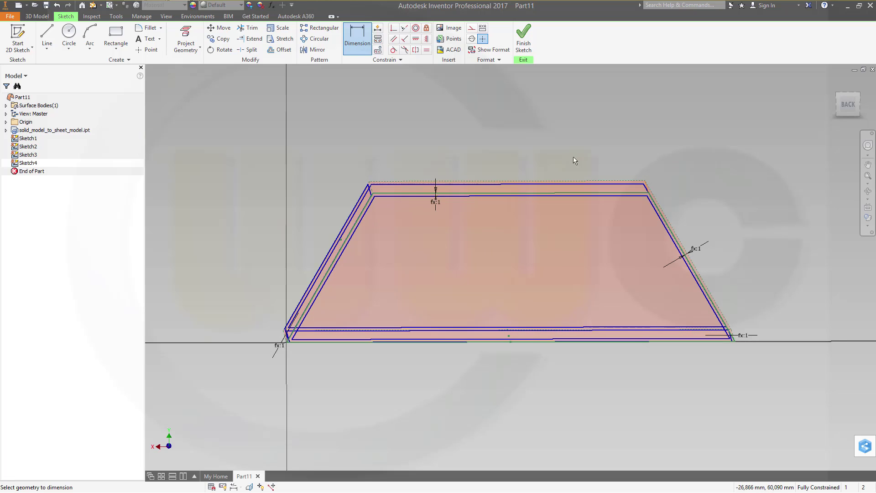
{"action": "left_click", "coordinate": [526, 54]}
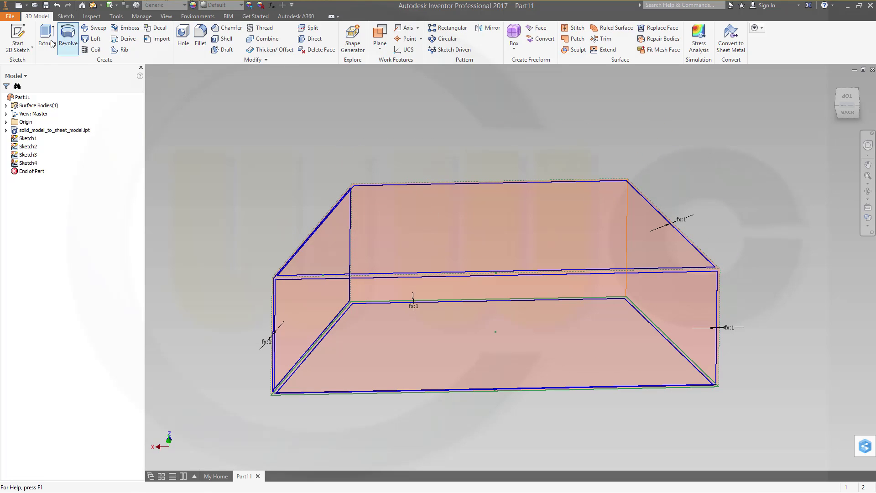
- Sketch on the back wall, offset the middle rectangle by breach_size, and finish
{"action": "left_click", "coordinate": [16, 39]}
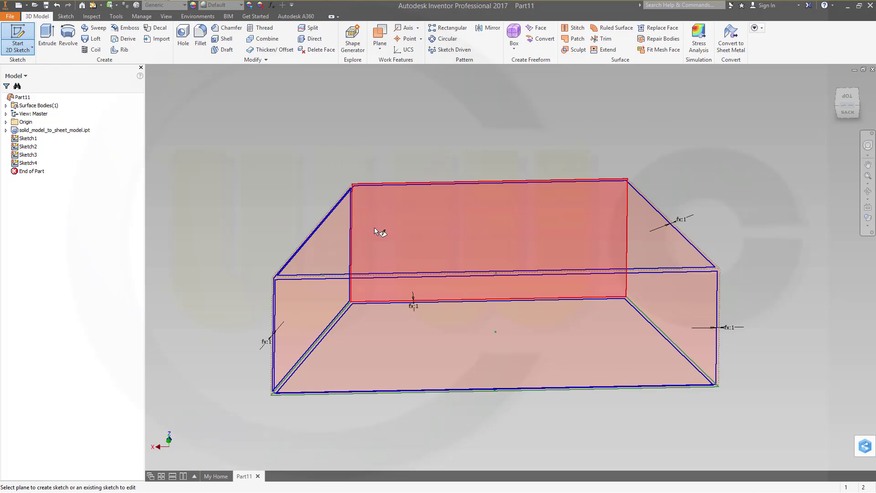
{"action": "left_click", "coordinate": [415, 231]}
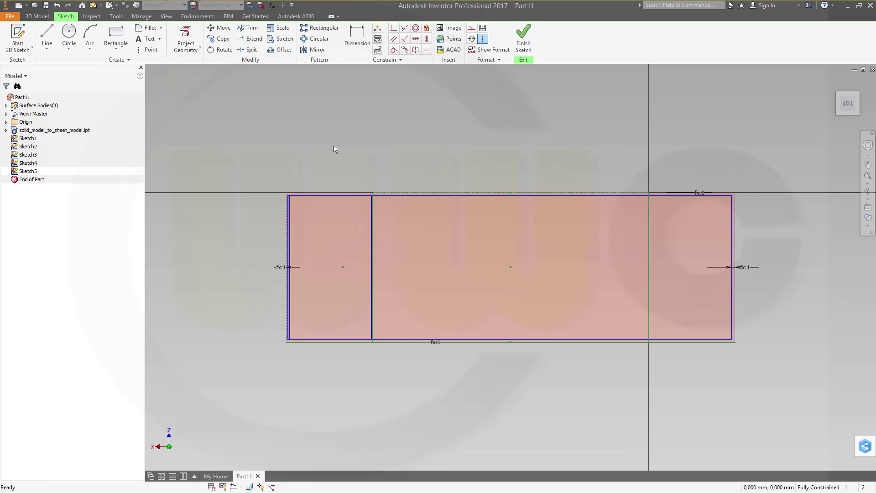
{"action": "left_click_drag", "start_coordinate": [333, 141], "coordinate": [682, 376]}
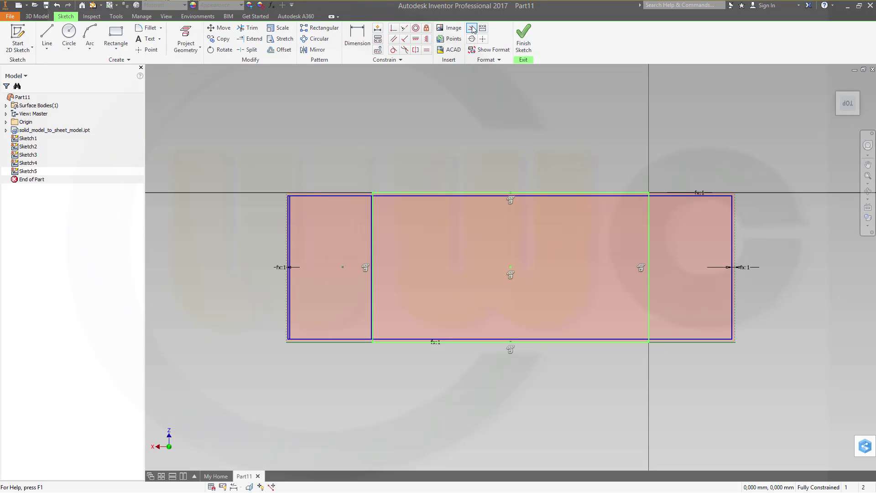
{"action": "left_click", "coordinate": [465, 130]}
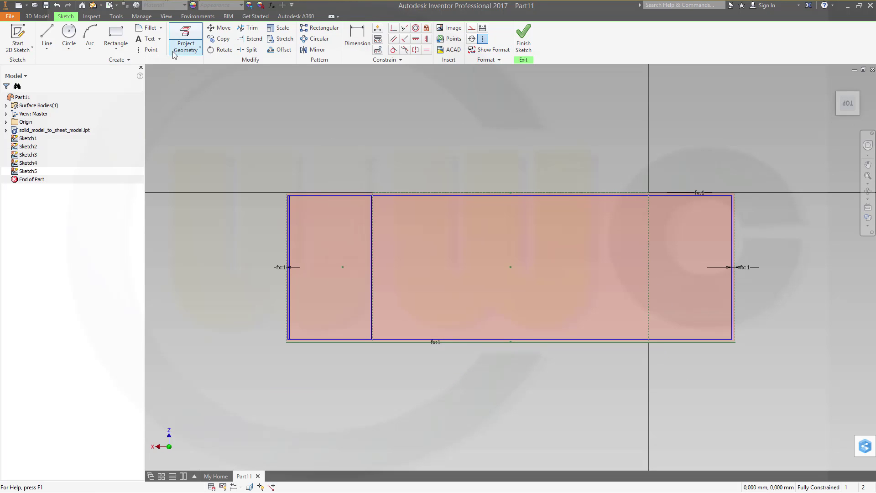
{"action": "left_click", "coordinate": [280, 50]}
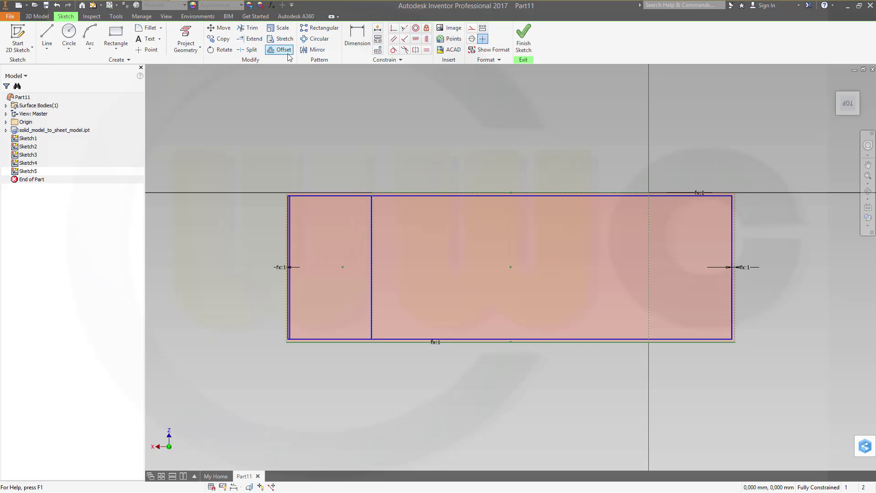
{"action": "left_click", "coordinate": [373, 242]}
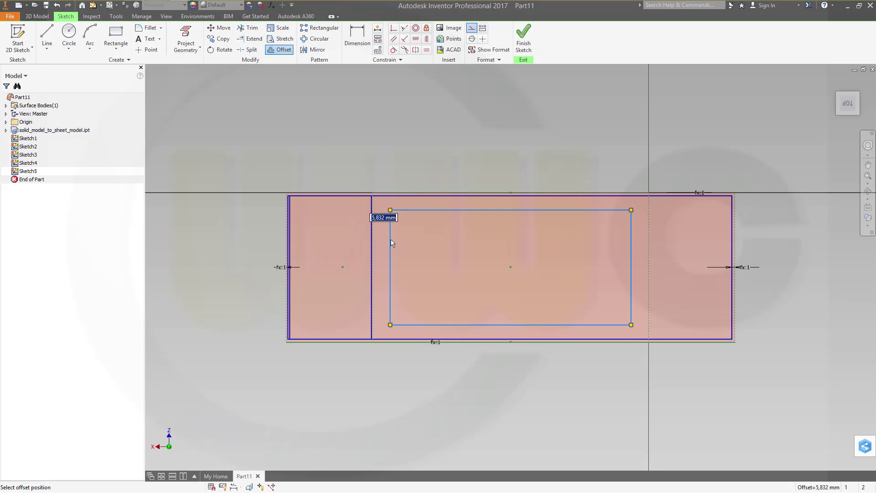
{"action": "type", "text": "bre"}
{"action": "type", "text": "ch"}
{"action": "type", "text": "_"}
{"action": "type", "text": "size"}
{"action": "key", "text": "Return"}
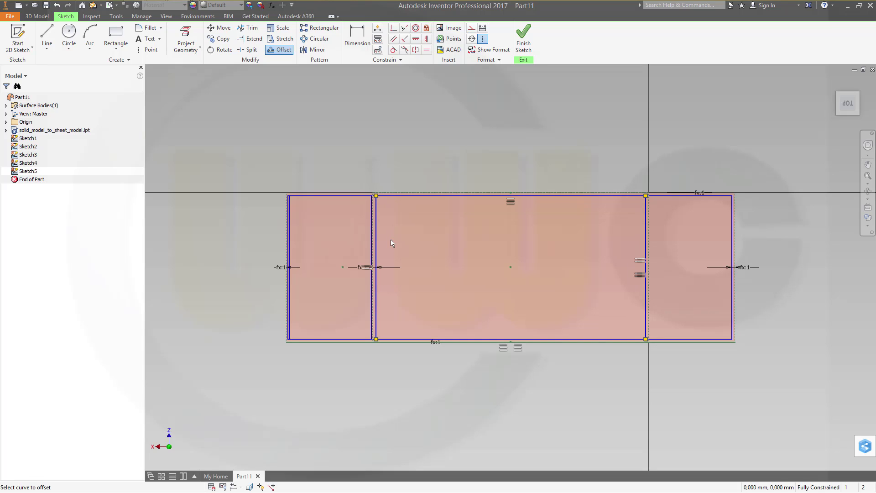
{"action": "left_click", "coordinate": [524, 42]}
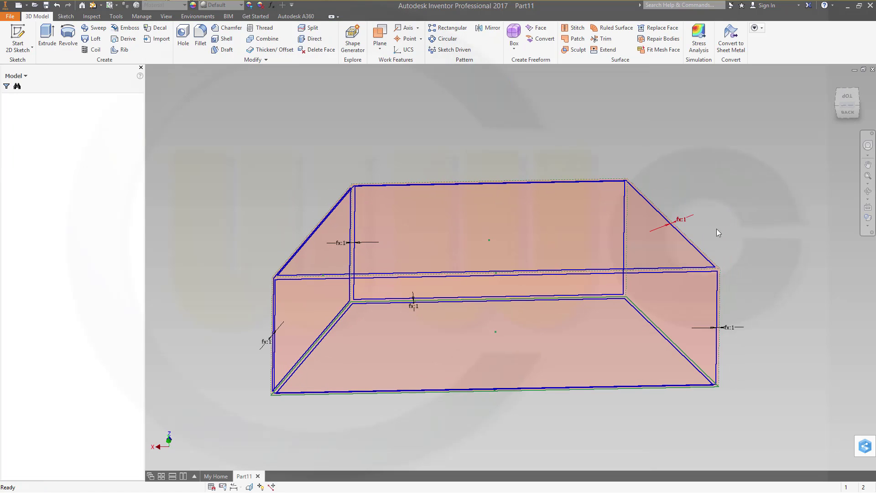
- Sketch on the side face, make the lower rectangle construction, offset it by breach_size, finish
{"action": "middle_click_drag", "start_coordinate": [794, 273], "coordinate": [797, 305], "text": "shift"}
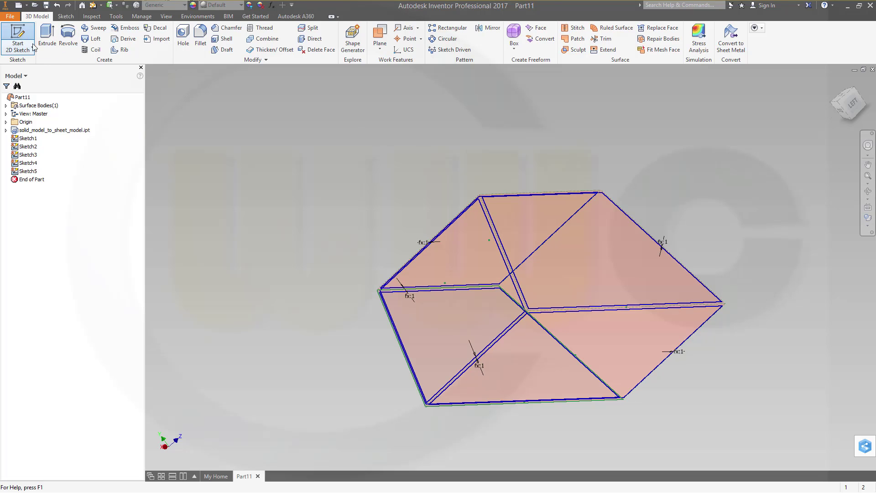
{"action": "left_click", "coordinate": [18, 41]}
{"action": "left_click", "coordinate": [604, 259]}
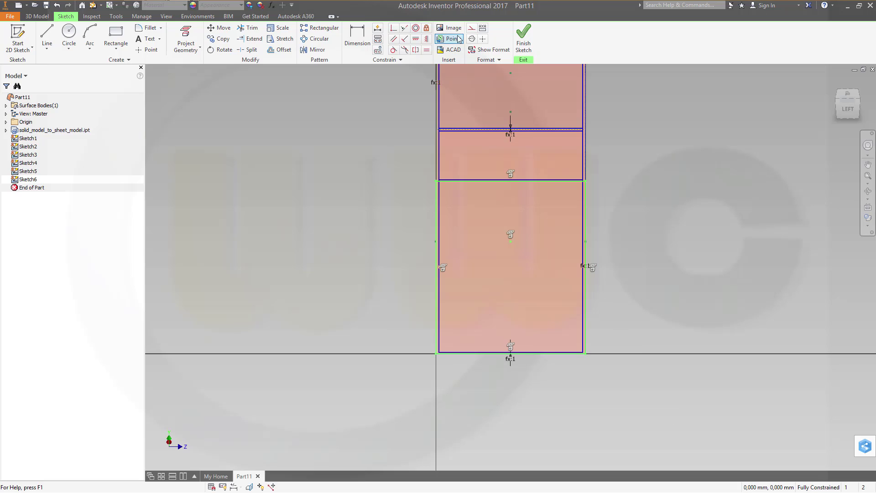
{"action": "left_click", "coordinate": [471, 28]}
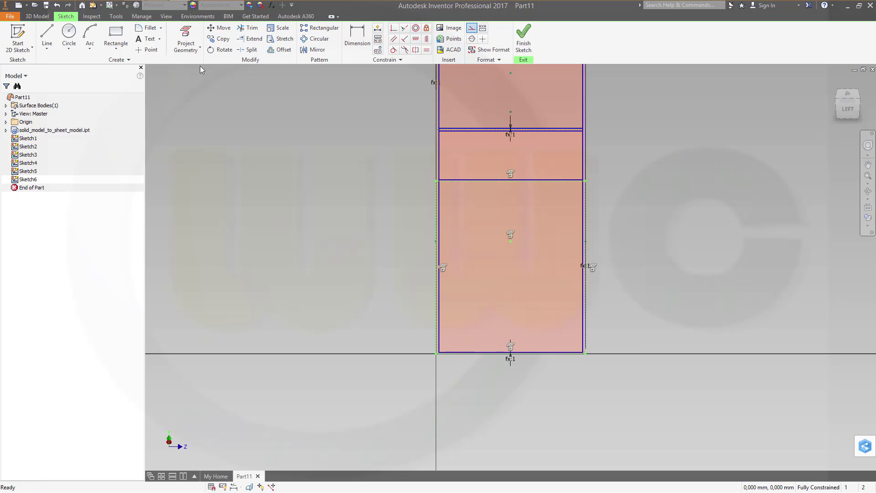
{"action": "left_click", "coordinate": [281, 51]}
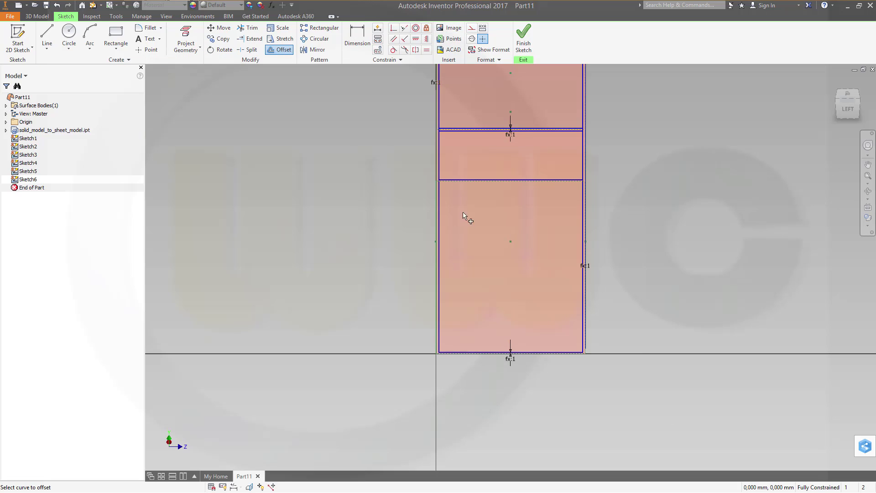
{"action": "left_click", "coordinate": [464, 181]}
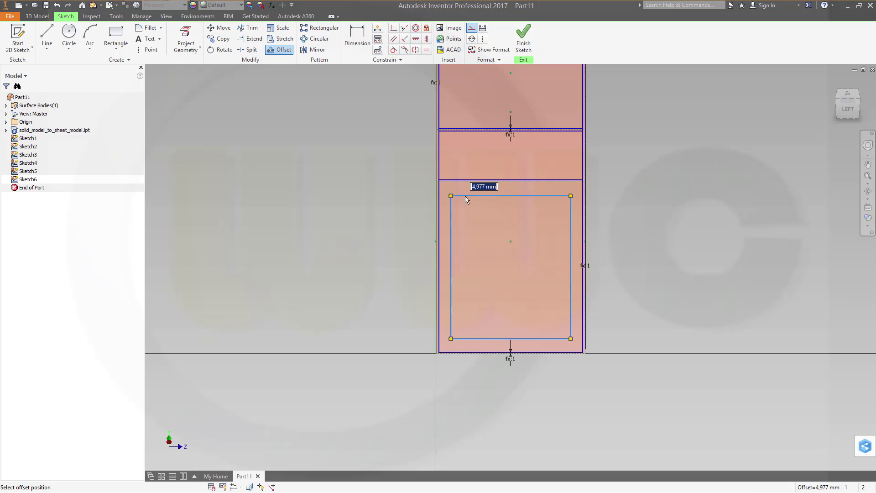
{"action": "type", "text": "breachsize_"}
{"action": "key", "text": "Return"}
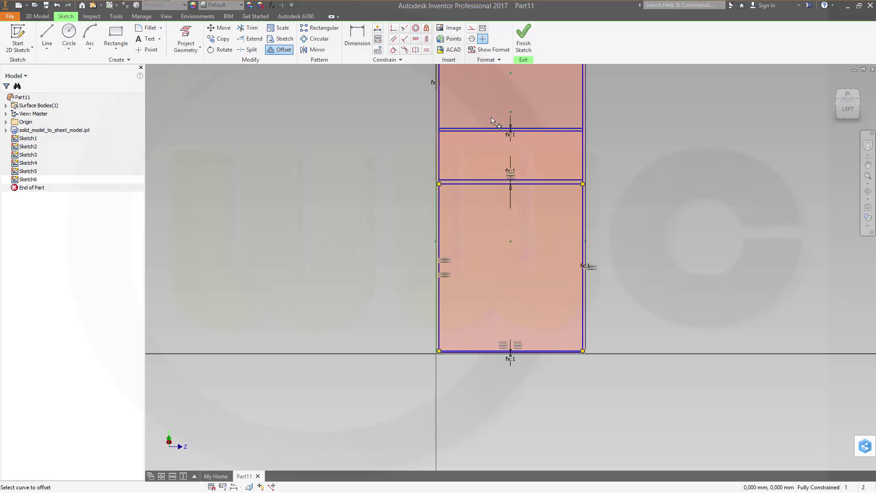
{"action": "left_click", "coordinate": [524, 37]}
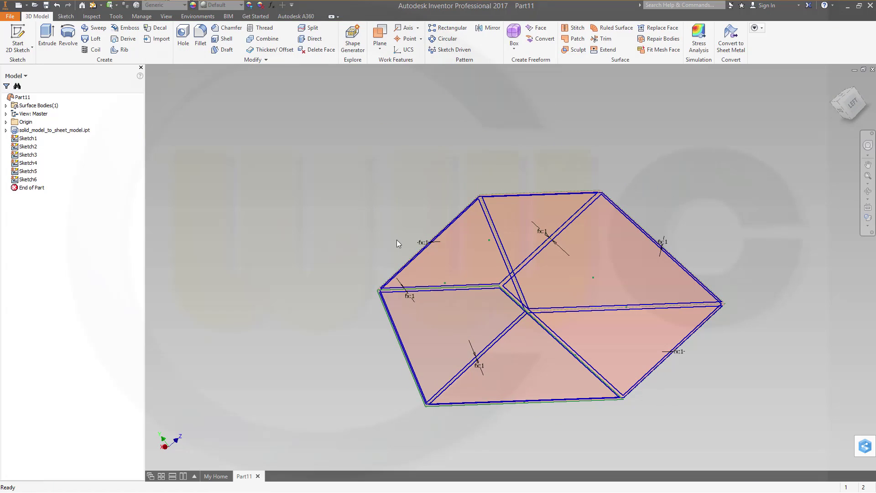
{"action": "middle_click_drag", "start_coordinate": [396, 240], "coordinate": [593, 168], "text": "shift"}
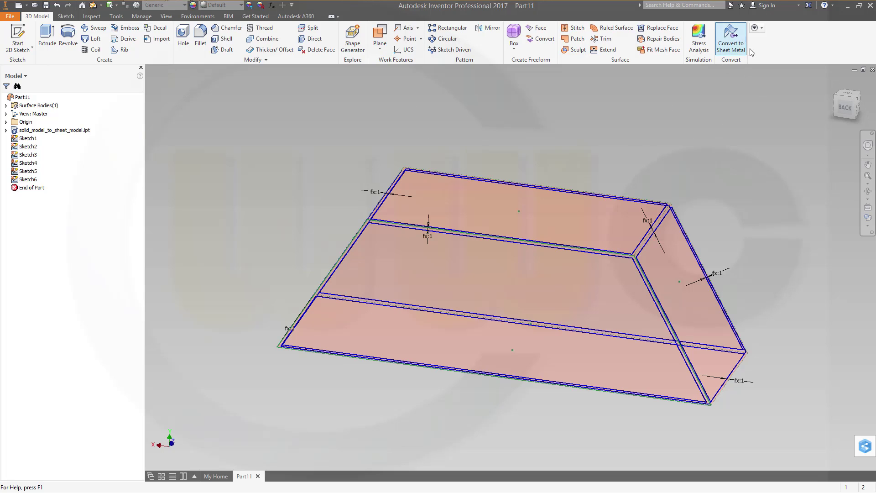
- Convert the part to sheet metal using the Default_mm sheet metal rule
{"action": "left_click", "coordinate": [732, 41]}
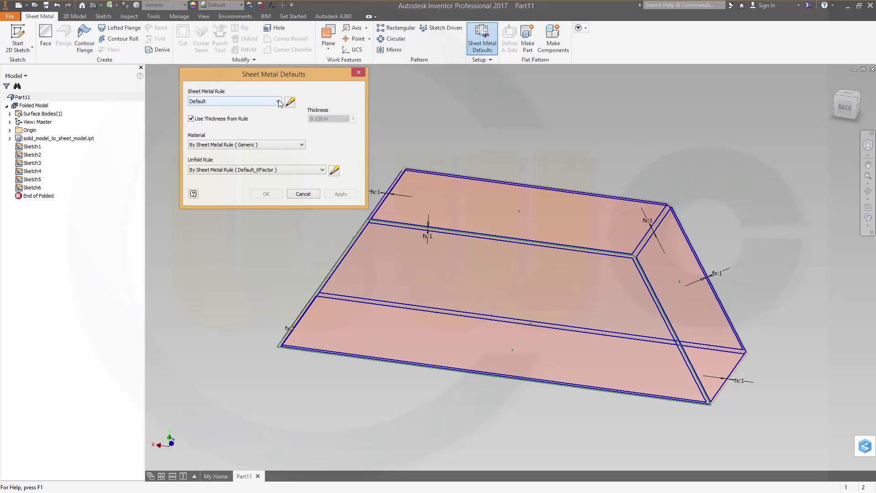
{"action": "left_click", "coordinate": [279, 101]}
{"action": "left_click", "coordinate": [220, 114]}
{"action": "left_click", "coordinate": [266, 194]}
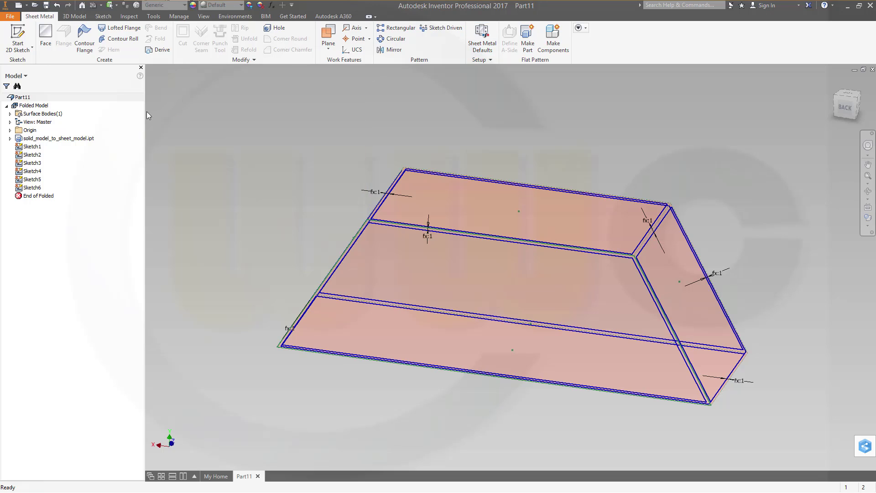
- Create sheet-metal Face1 from the front face's offset profile
{"action": "left_click", "coordinate": [46, 36]}
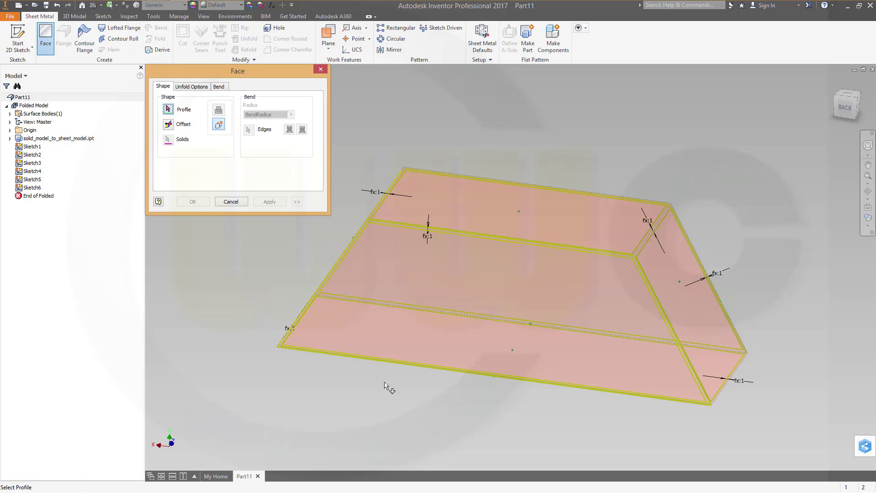
{"action": "middle_click_drag", "start_coordinate": [393, 416], "coordinate": [402, 392], "text": "shift"}
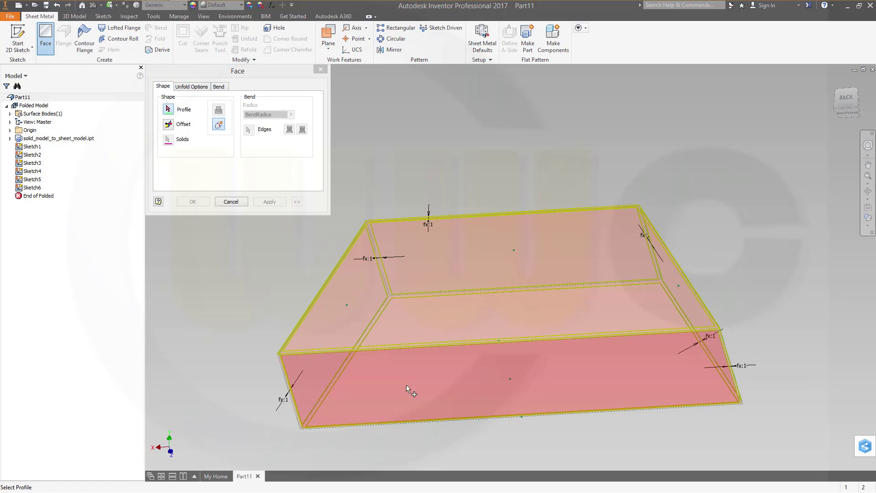
{"action": "left_click", "coordinate": [423, 387]}
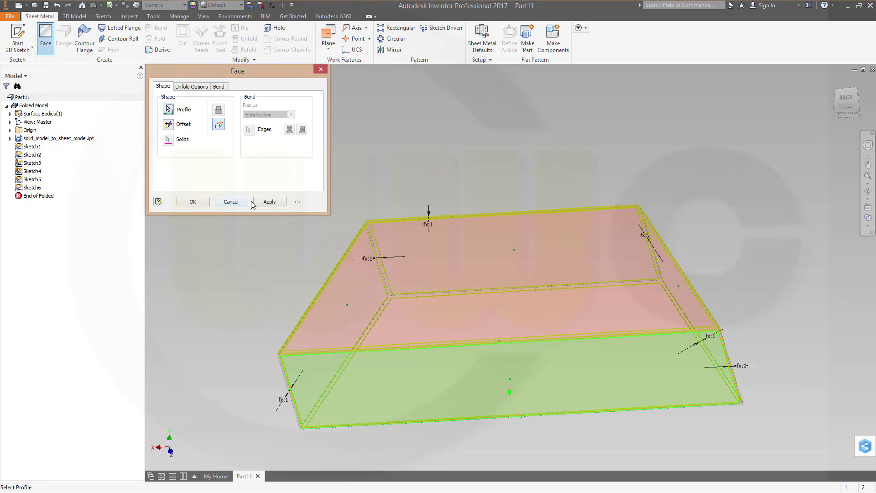
{"action": "left_click", "coordinate": [269, 201]}
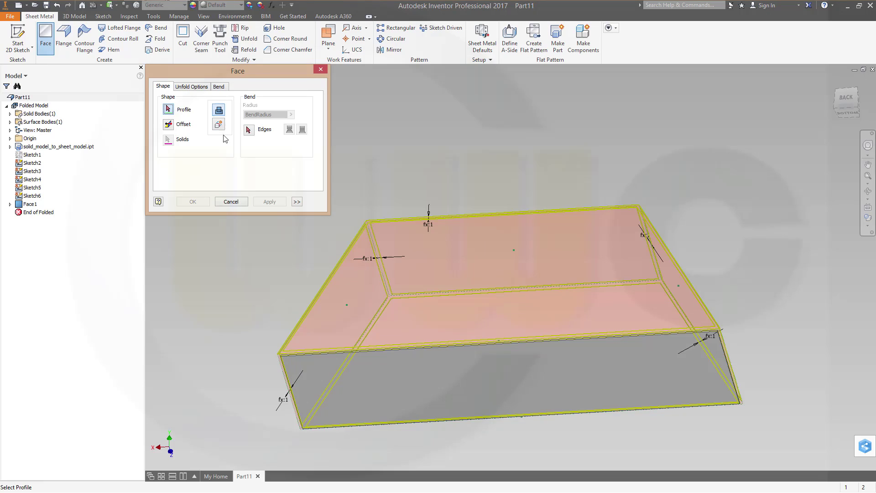
- Flip the thickness direction and create Face2 from the top face profile
{"action": "left_click", "coordinate": [220, 124]}
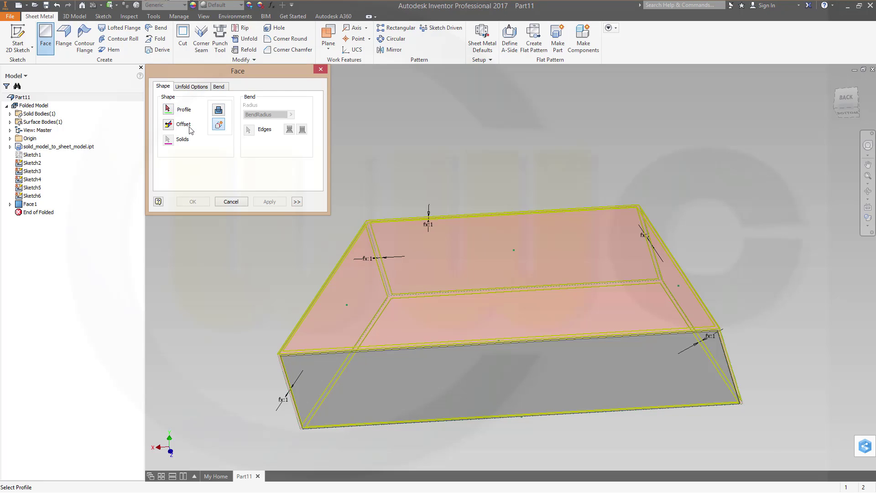
{"action": "left_click", "coordinate": [169, 110]}
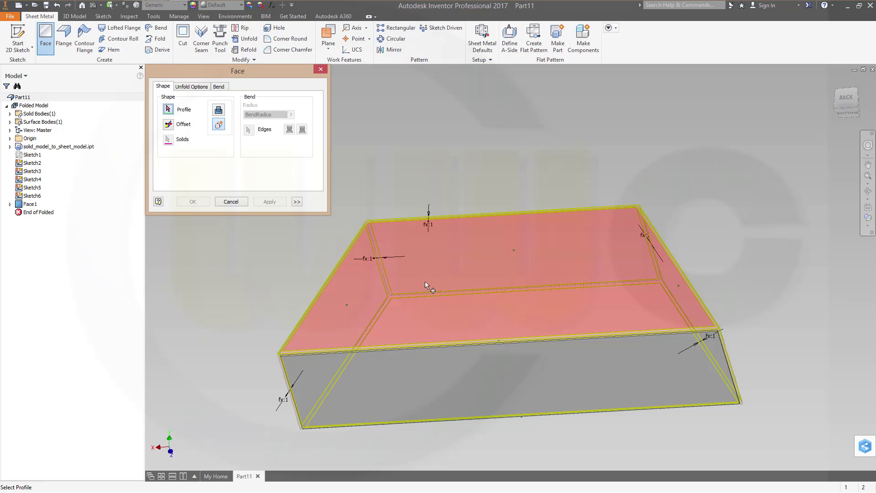
{"action": "left_click", "coordinate": [425, 284]}
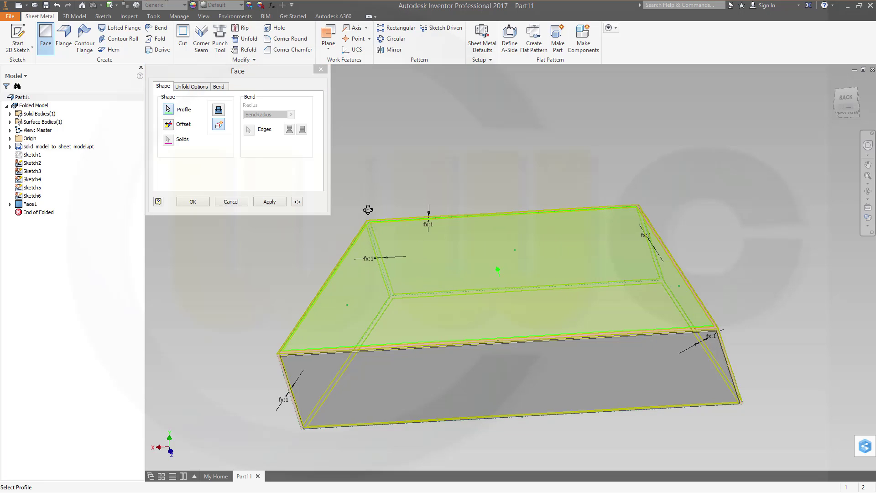
{"action": "middle_click_drag", "start_coordinate": [381, 210], "coordinate": [356, 223], "text": "shift"}
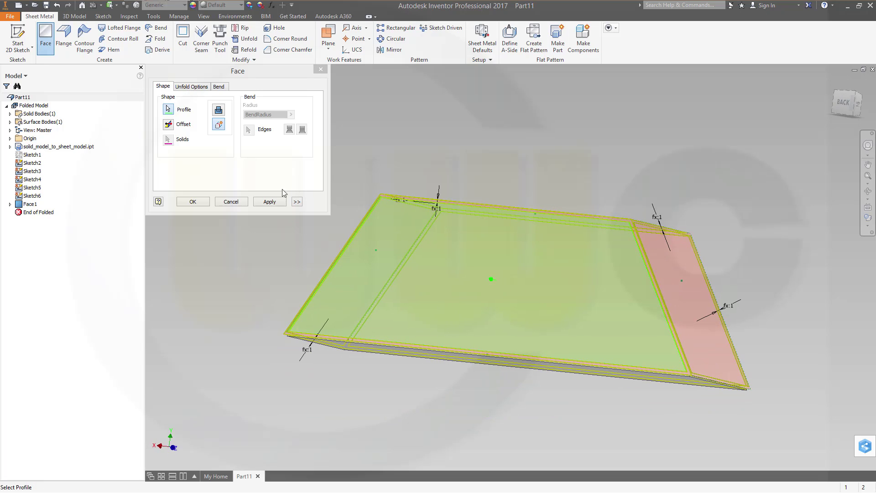
{"action": "left_click", "coordinate": [269, 202]}
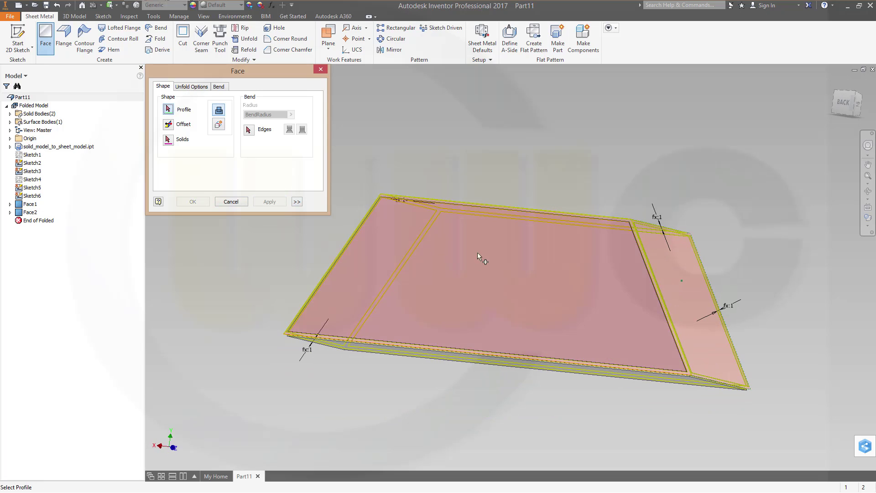
{"action": "middle_click_drag", "start_coordinate": [477, 253], "coordinate": [345, 184], "text": "shift"}
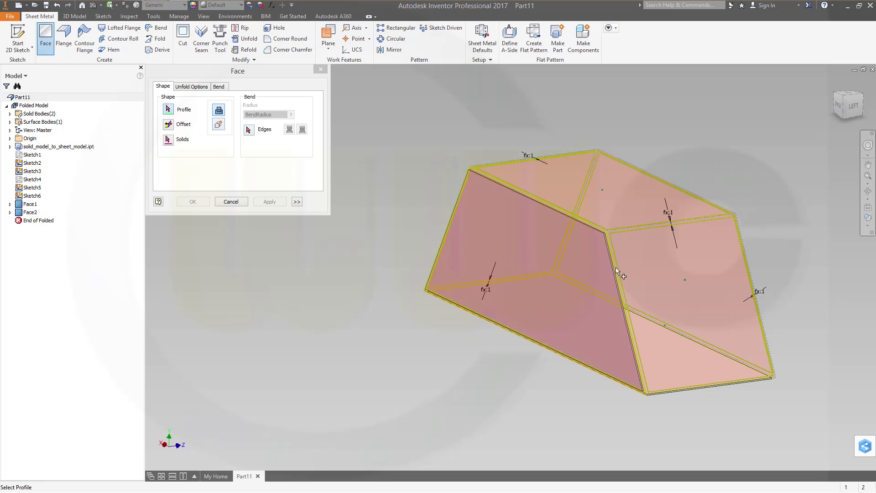
- Create Face3 and Face4 from the lower-right side and long side profiles
{"action": "left_click", "coordinate": [646, 267]}
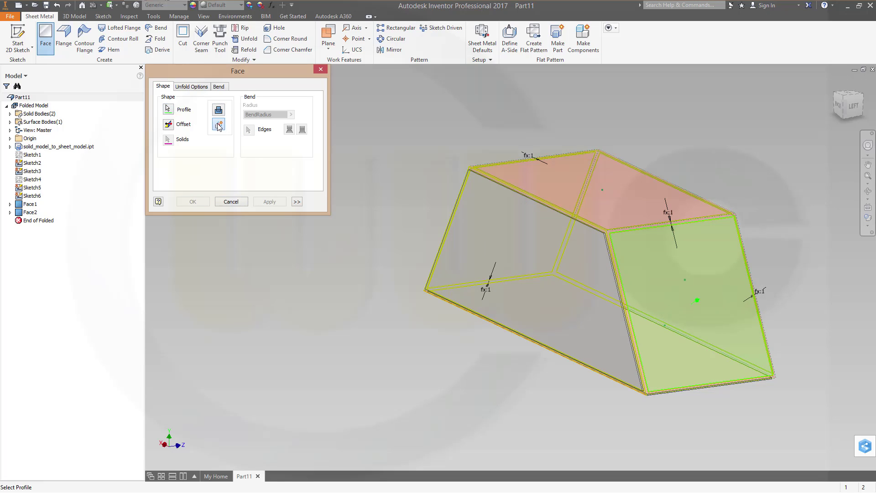
{"action": "left_click", "coordinate": [270, 202]}
{"action": "middle_click_drag", "start_coordinate": [475, 286], "coordinate": [525, 292], "text": "shift"}
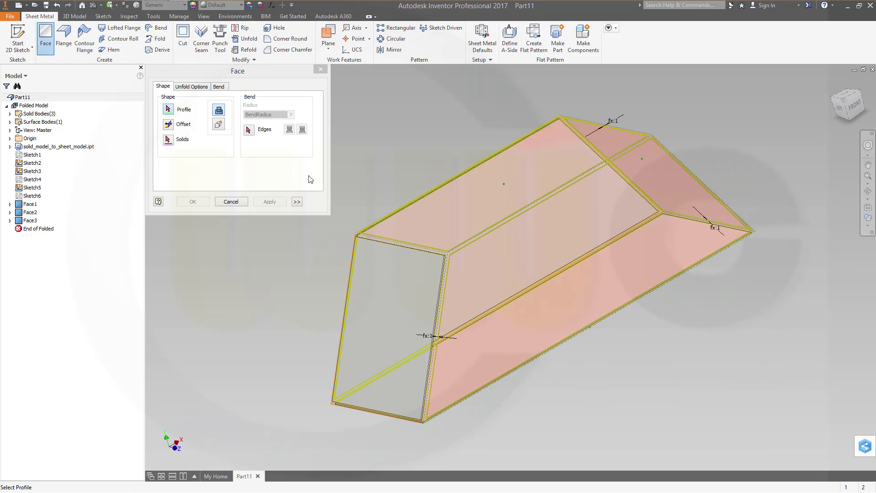
{"action": "left_click", "coordinate": [220, 127]}
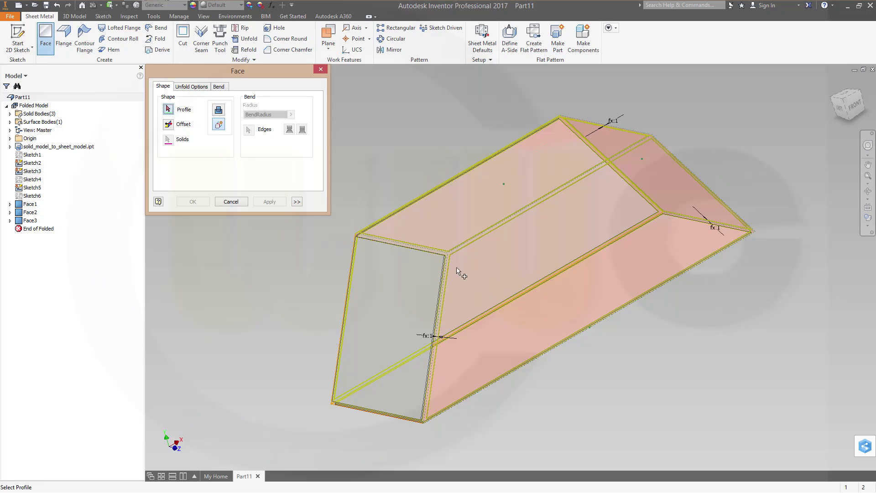
{"action": "left_click", "coordinate": [480, 281]}
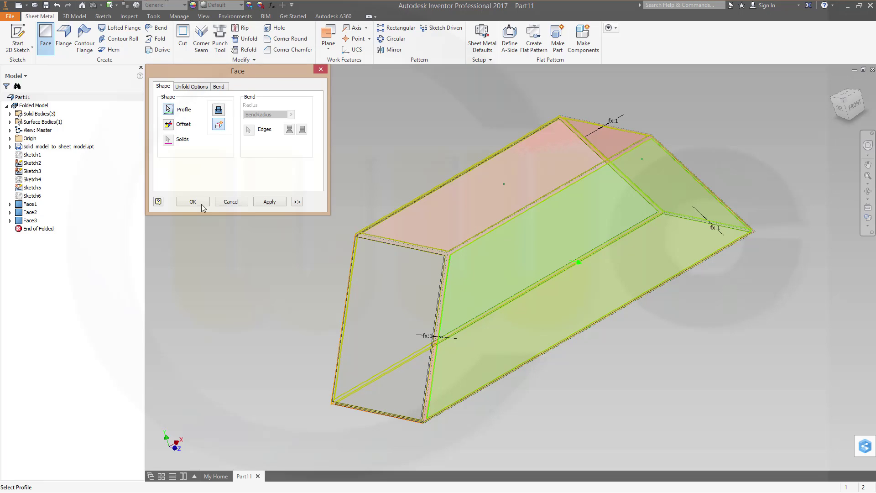
{"action": "left_click", "coordinate": [269, 201]}
{"action": "middle_click_drag", "start_coordinate": [514, 245], "coordinate": [534, 315], "text": "shift"}
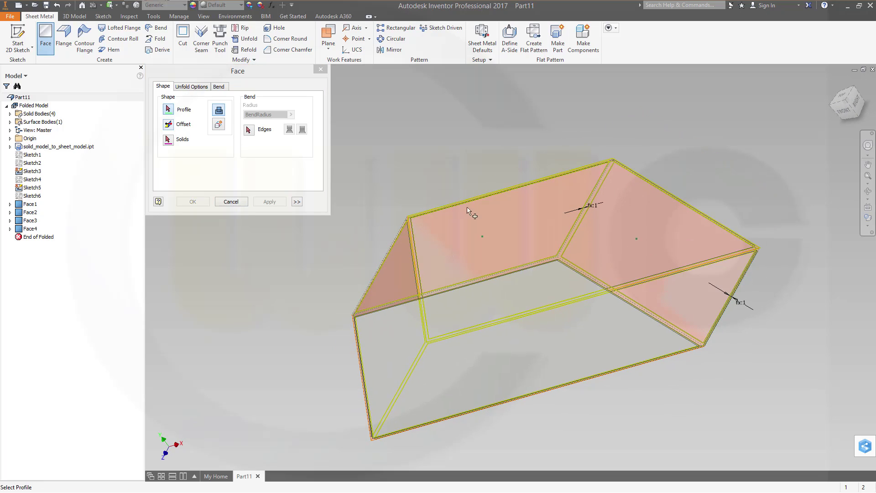
- Create Face5 and Face6 from the right end and top side profiles
{"action": "left_click", "coordinate": [222, 131]}
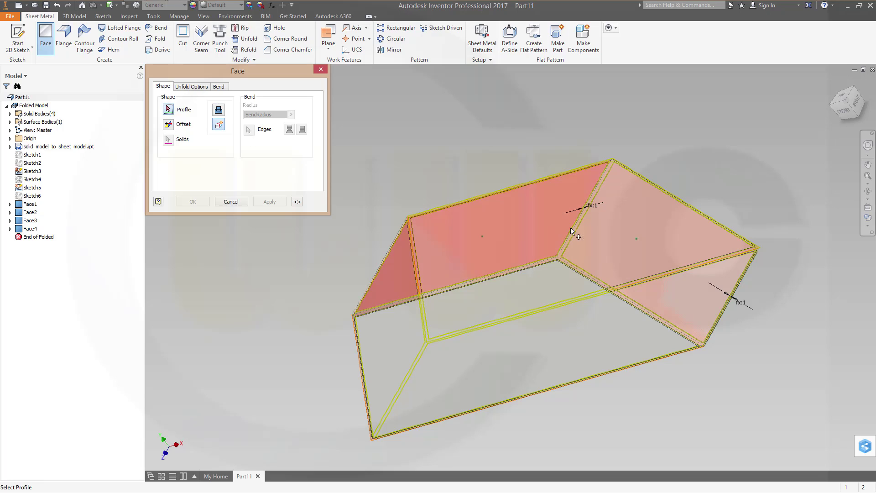
{"action": "left_click", "coordinate": [635, 239]}
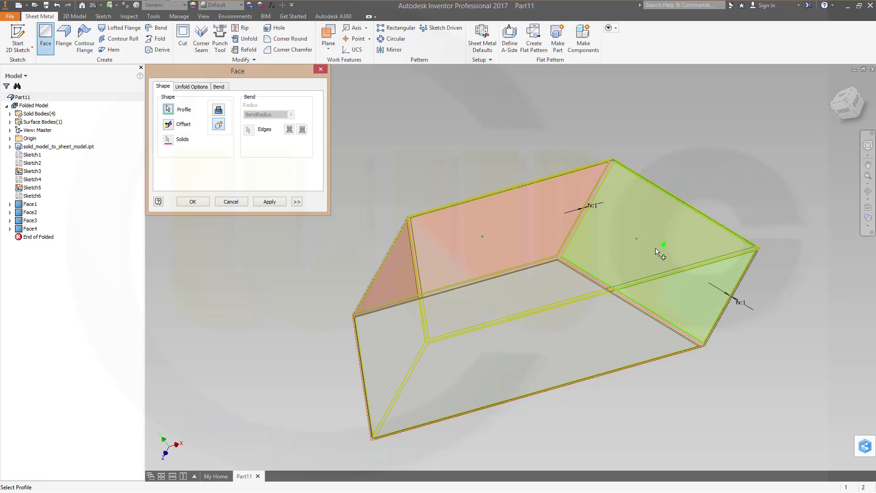
{"action": "left_click", "coordinate": [263, 205]}
{"action": "middle_click_drag", "start_coordinate": [463, 201], "coordinate": [498, 223], "text": "shift"}
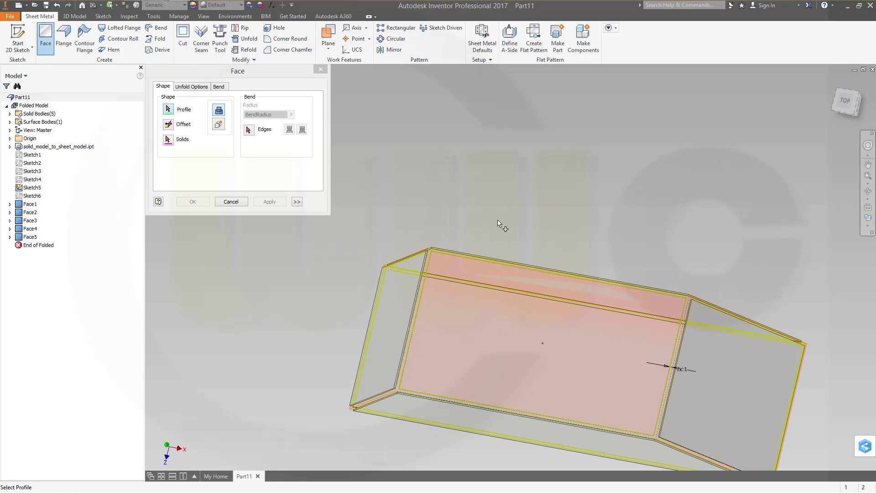
{"action": "left_click", "coordinate": [448, 296]}
{"action": "left_click", "coordinate": [219, 126]}
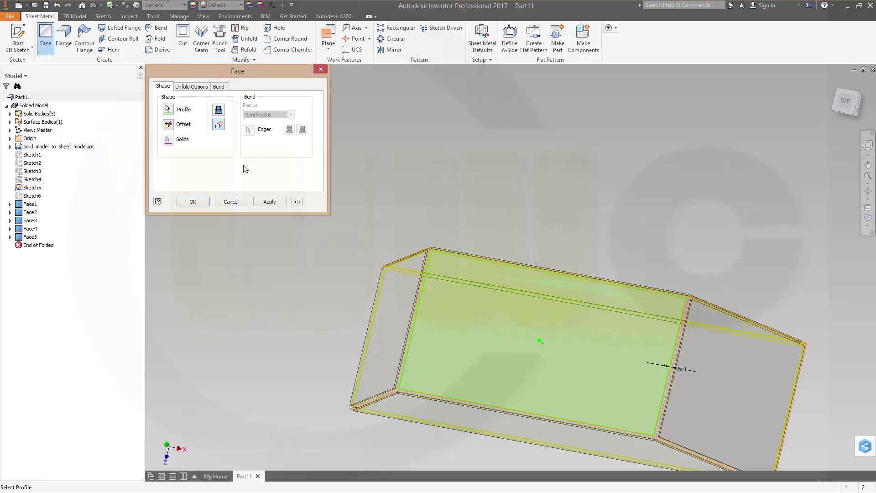
{"action": "left_click", "coordinate": [270, 201]}
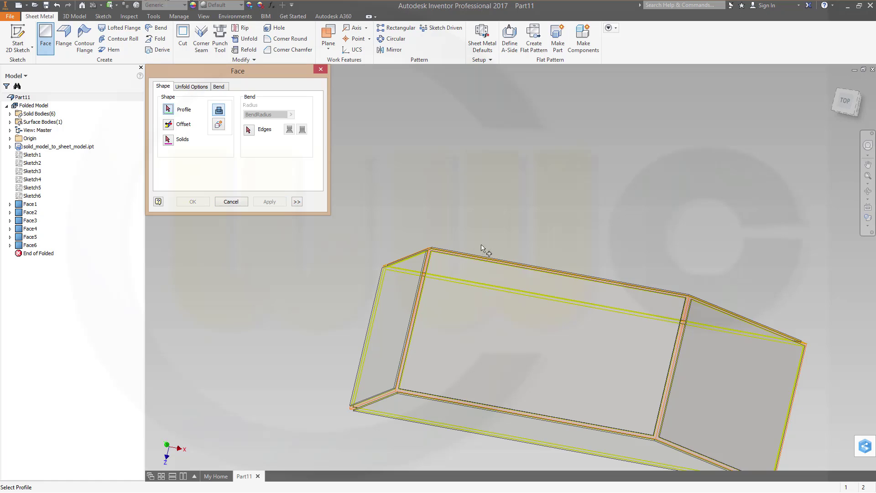
- Inspect the gaps between the six faces and close the Face command
{"action": "key", "text": "F4"}
{"action": "left_click_drag", "start_coordinate": [570, 251], "coordinate": [586, 222]}
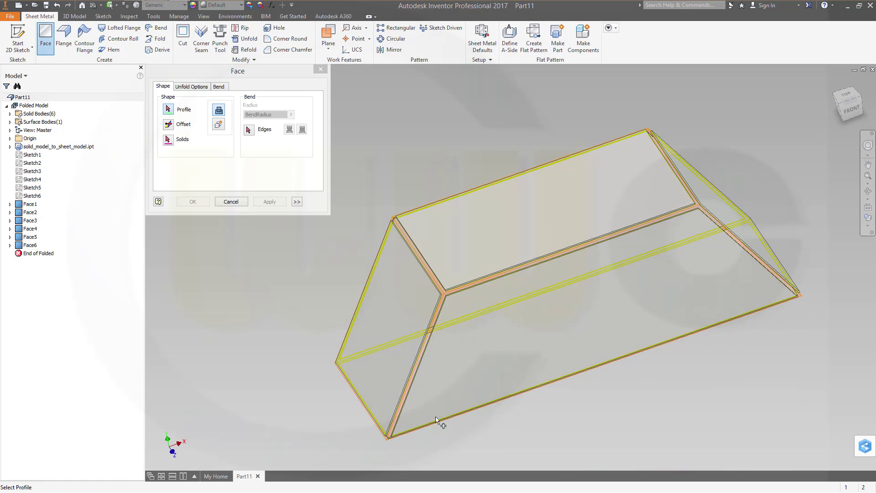
{"action": "key", "text": "F4"}
{"action": "left_click_drag", "start_coordinate": [548, 435], "coordinate": [560, 408]}
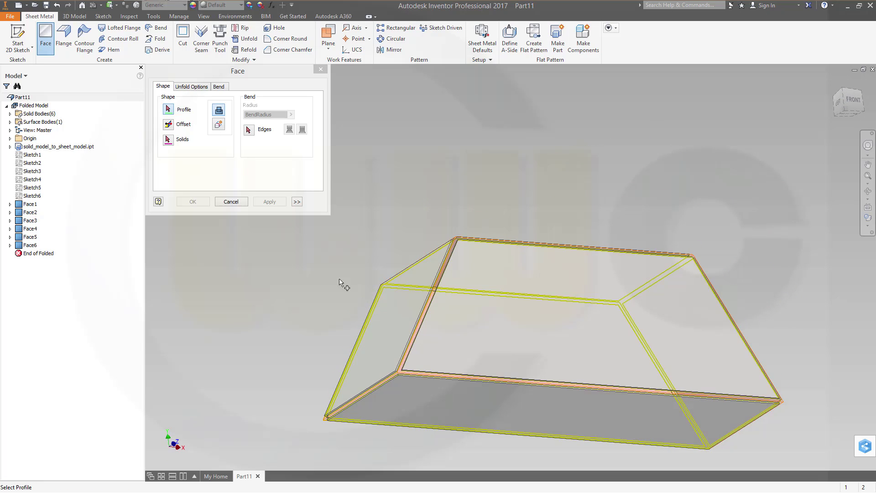
{"action": "key", "text": "F4"}
{"action": "left_click_drag", "start_coordinate": [549, 176], "coordinate": [525, 200]}
{"action": "left_click", "coordinate": [231, 202]}
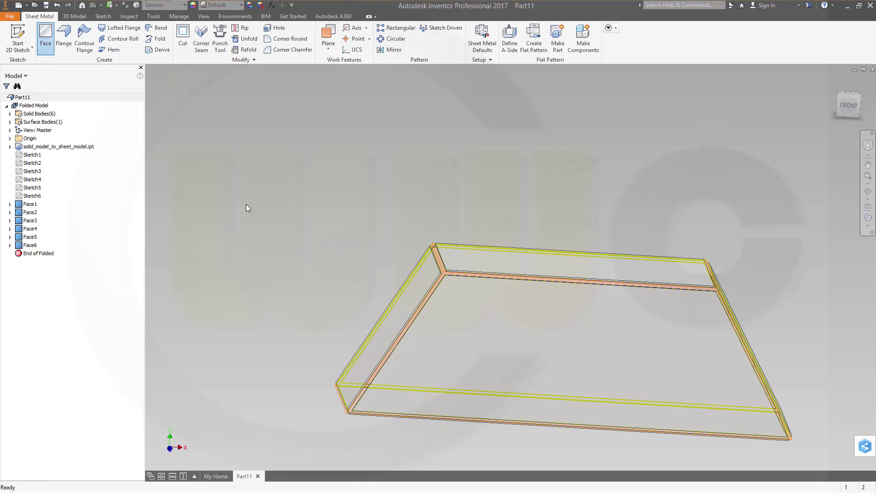
{"action": "middle_click_drag", "start_coordinate": [459, 223], "coordinate": [479, 245], "text": "shift"}
{"action": "scroll", "coordinate": [538, 352], "scroll_direction": "down", "scroll_amount": 3}
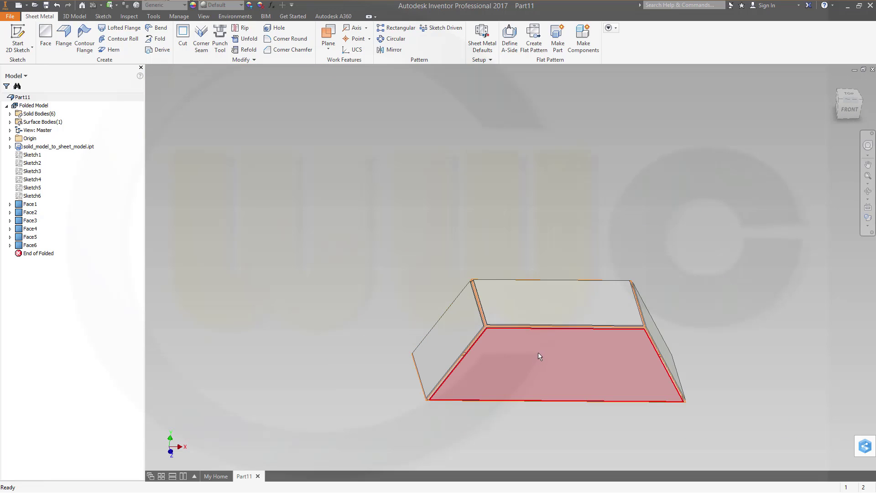
{"action": "middle_click_drag", "start_coordinate": [538, 352], "coordinate": [546, 276]}
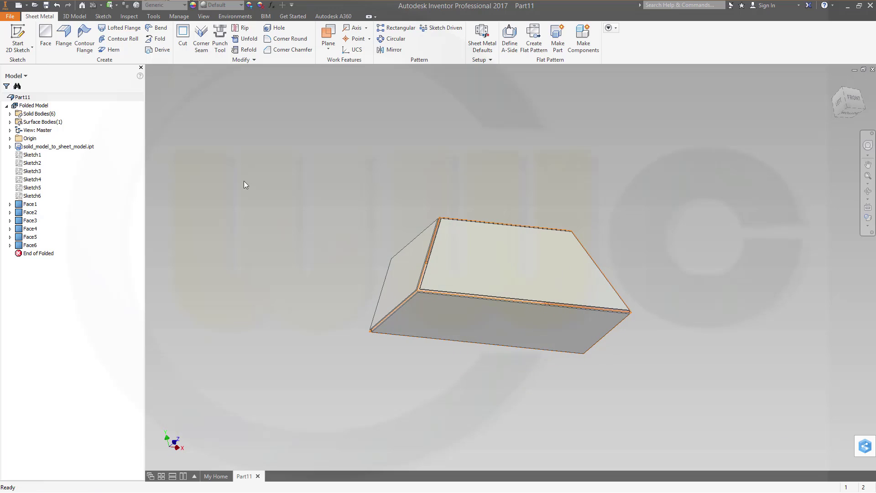
- Create Bend1 along the chosen box edge, leaving the diagonal lower-right edge unbent
{"action": "left_click", "coordinate": [157, 27]}
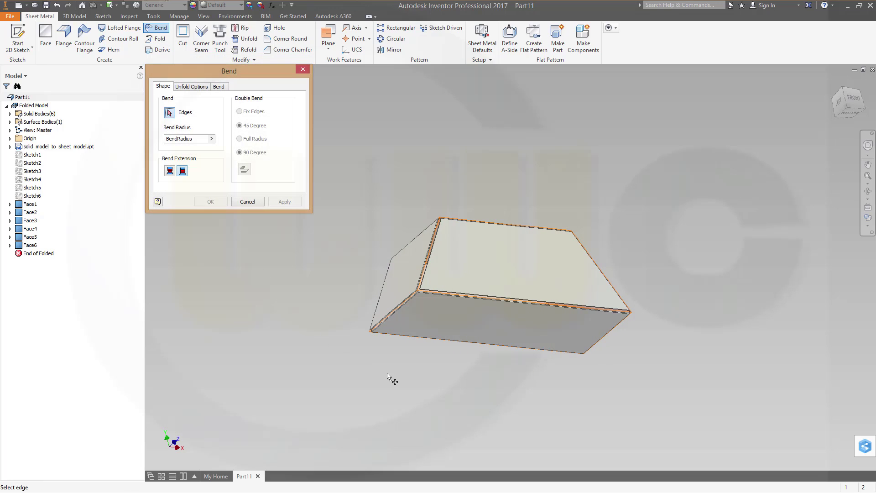
{"action": "scroll", "coordinate": [391, 370], "scroll_direction": "up", "scroll_amount": 3}
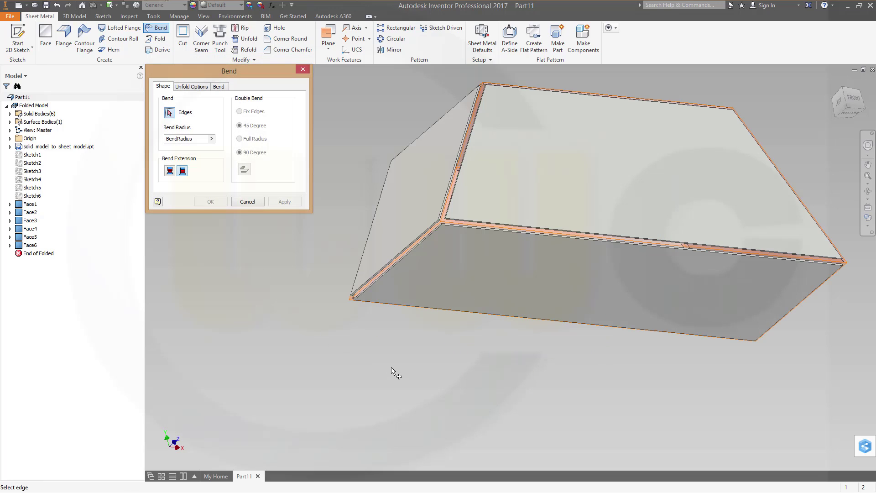
{"action": "left_click", "coordinate": [404, 260]}
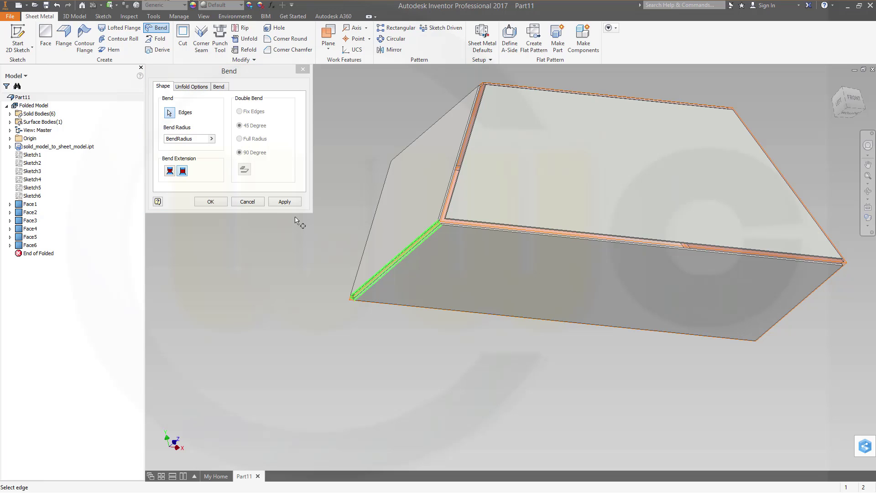
{"action": "left_click", "coordinate": [284, 201]}
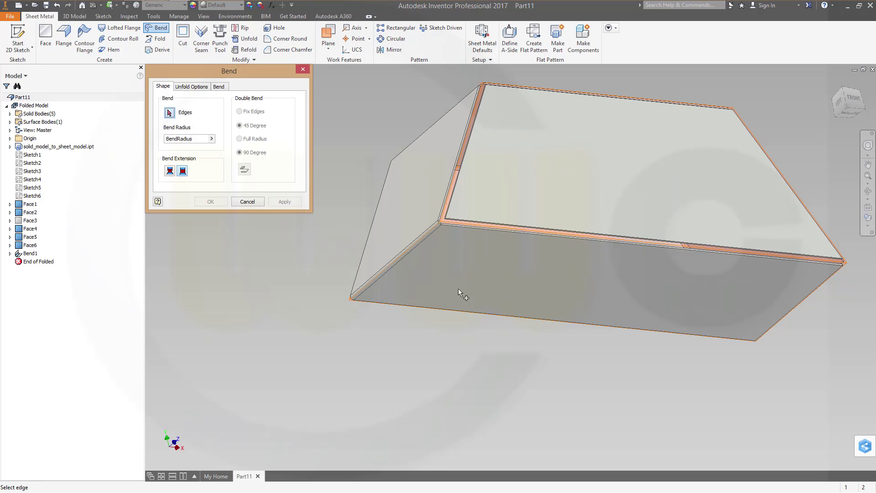
{"action": "middle_click_drag", "start_coordinate": [547, 332], "coordinate": [630, 332], "text": "shift"}
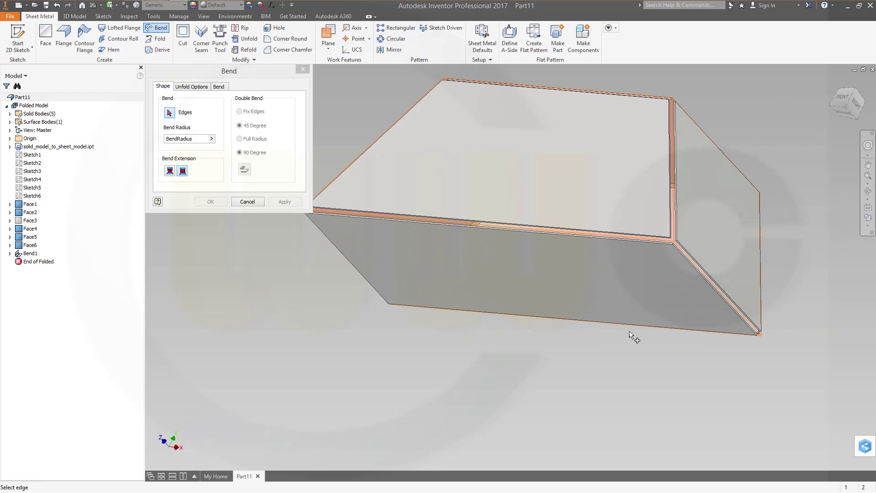
{"action": "left_click", "coordinate": [700, 273]}
{"action": "left_click", "coordinate": [253, 202]}
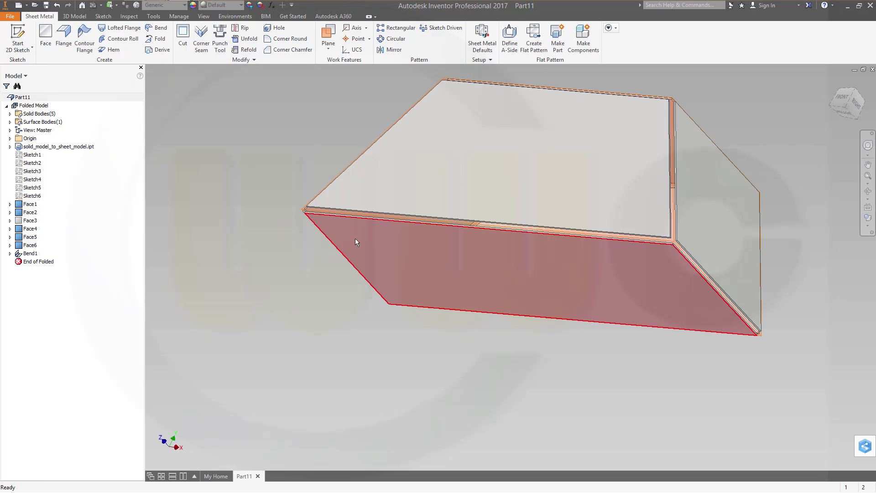
{"action": "middle_click_drag", "start_coordinate": [357, 242], "coordinate": [348, 131], "text": "shift"}
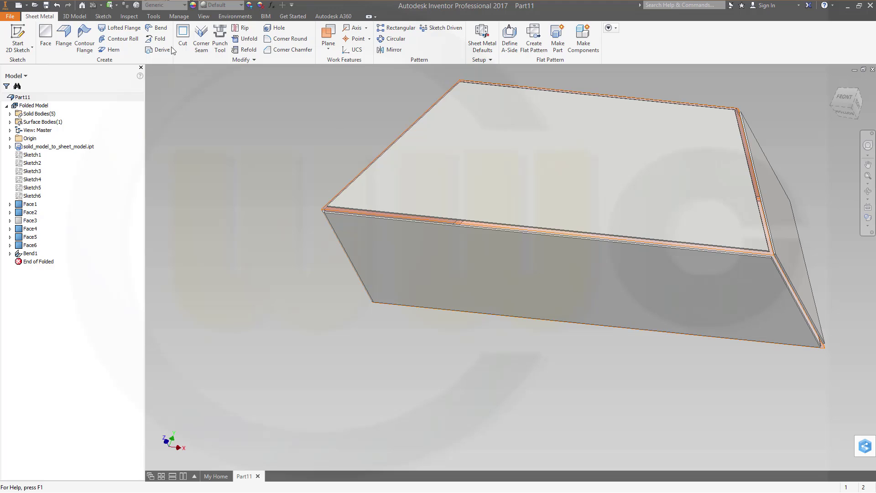
- Create Bend2 on the right vertical edges and pick the front-bottom edge for the next bend
{"action": "left_click", "coordinate": [156, 28]}
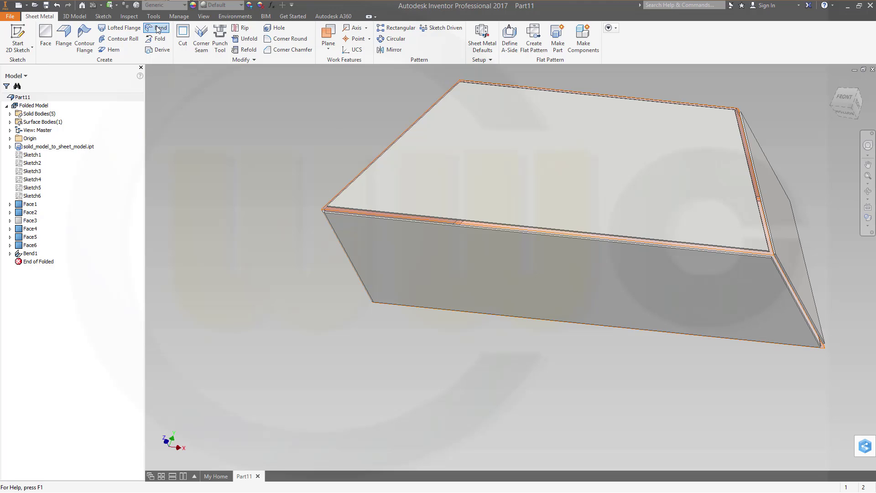
{"action": "left_click", "coordinate": [792, 285]}
{"action": "left_click", "coordinate": [794, 286]}
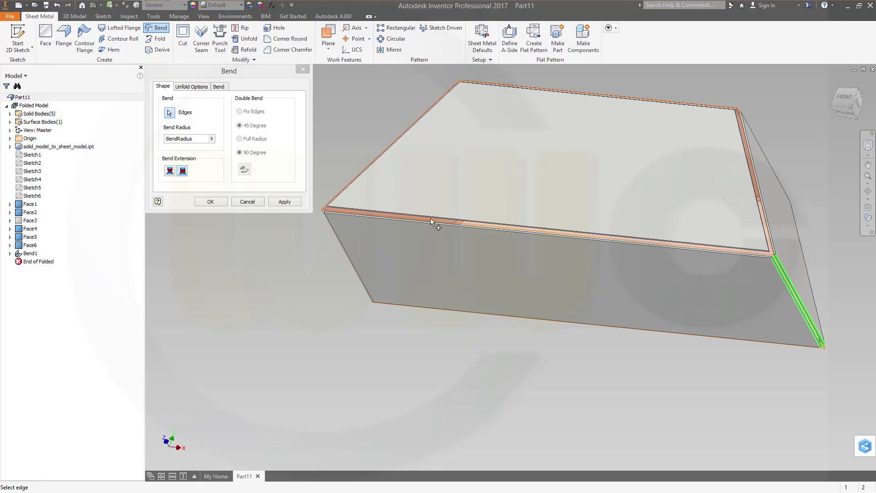
{"action": "left_click", "coordinate": [285, 202]}
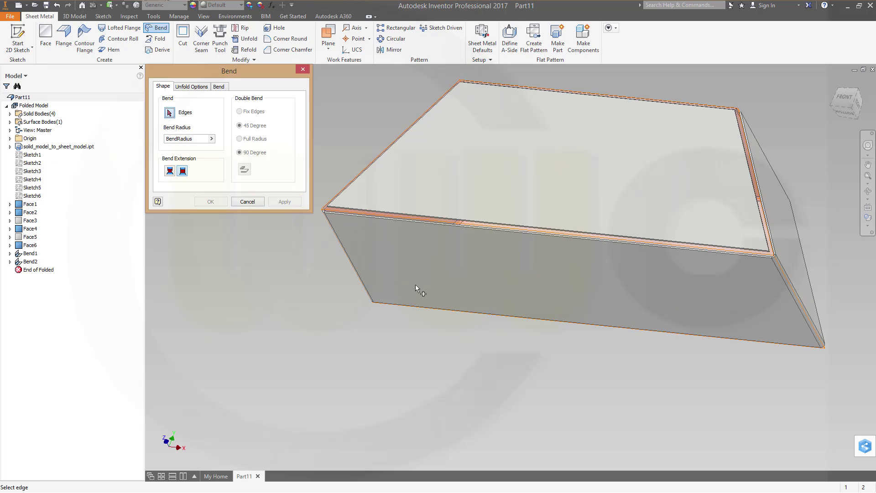
{"action": "middle_click_drag", "start_coordinate": [416, 285], "coordinate": [475, 303], "text": "shift"}
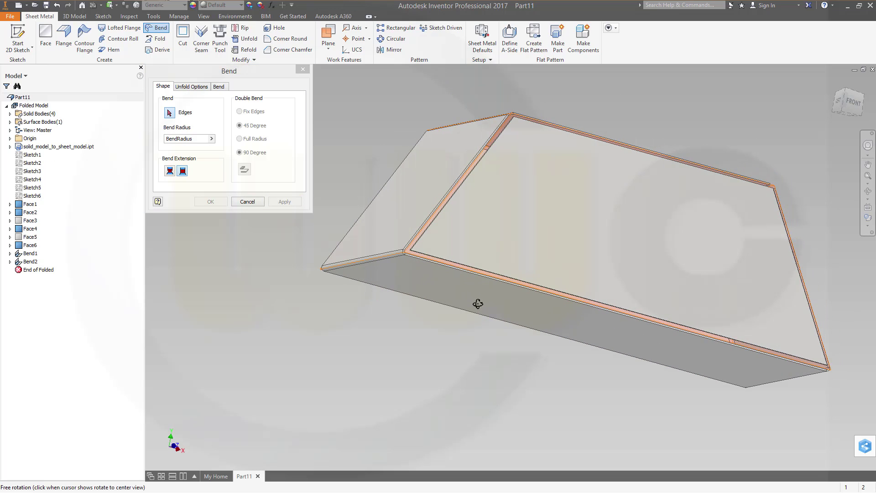
{"action": "left_click", "coordinate": [475, 274]}
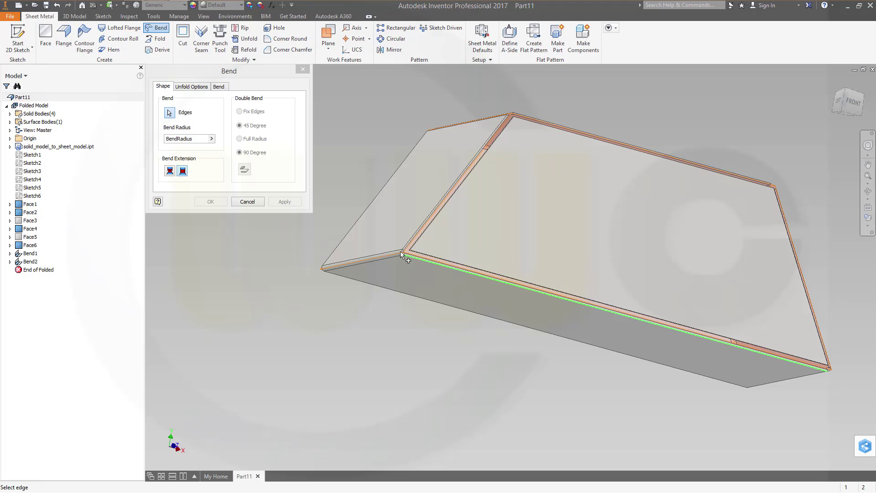
{"action": "left_click", "coordinate": [246, 202]}
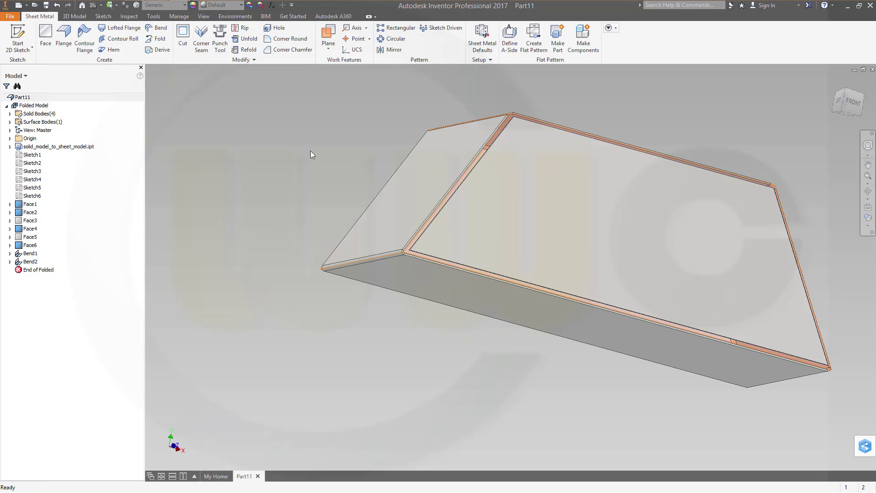
{"action": "left_click", "coordinate": [157, 28]}
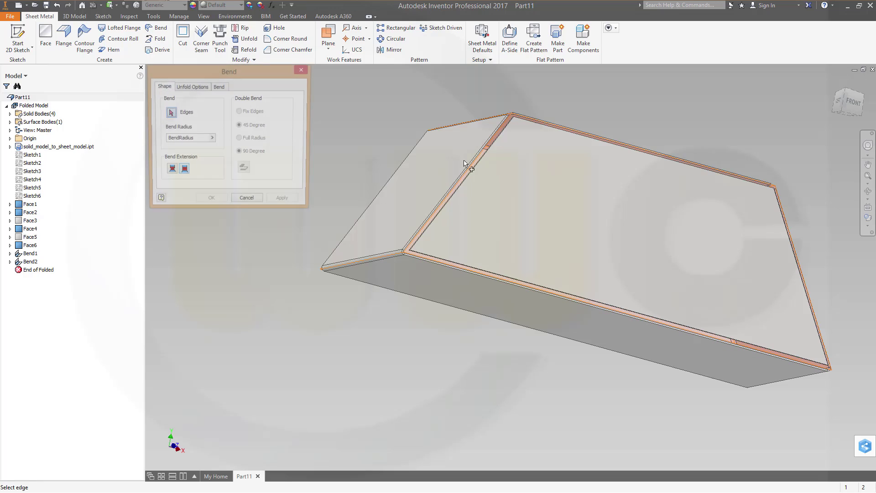
{"action": "left_click", "coordinate": [484, 272]}
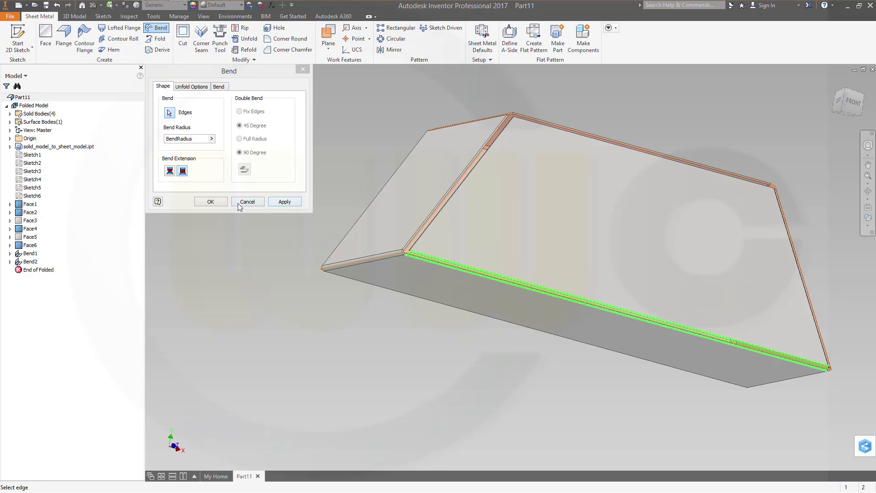
- Create Bend3 on the picked lower edge, abandoning a first try at the inner vertical edge
{"action": "left_click", "coordinate": [284, 203]}
{"action": "middle_click_drag", "start_coordinate": [337, 289], "coordinate": [397, 281], "text": "shift"}
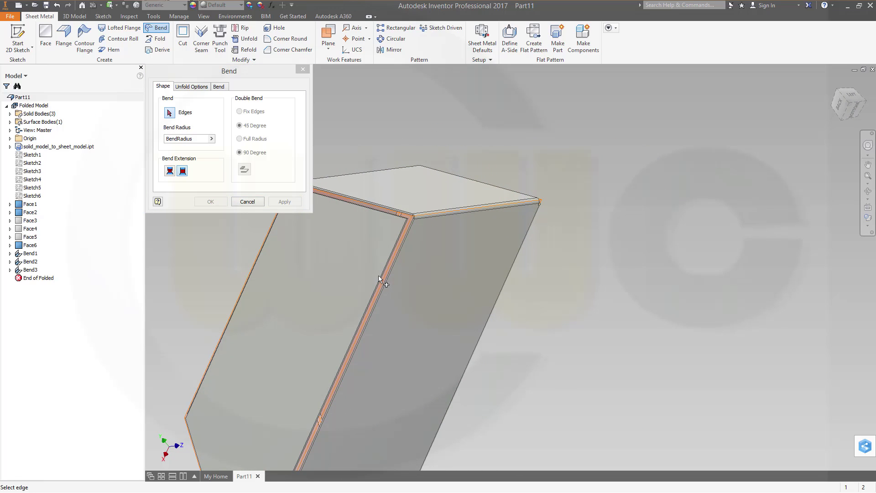
{"action": "left_click", "coordinate": [387, 275]}
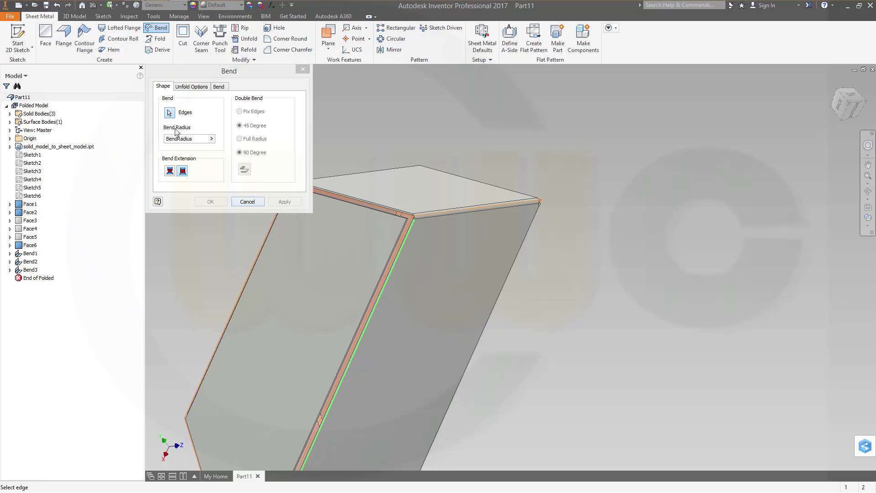
{"action": "left_click", "coordinate": [169, 112]}
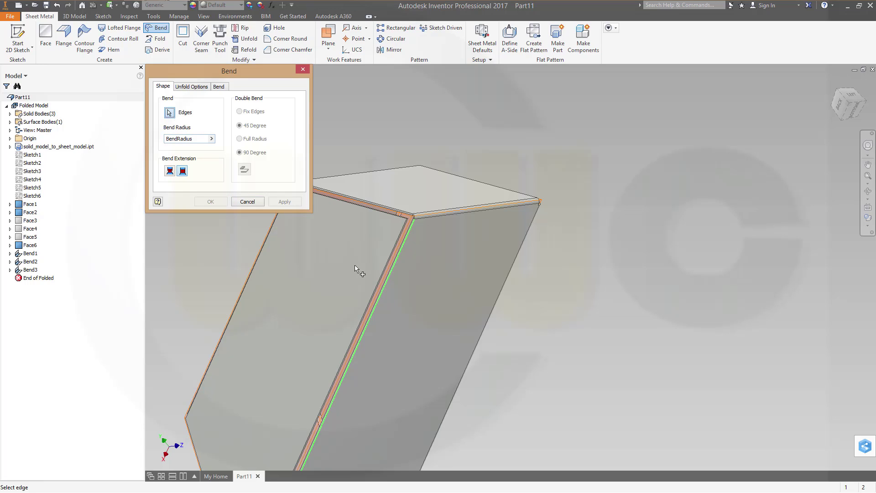
{"action": "left_click", "coordinate": [376, 284]}
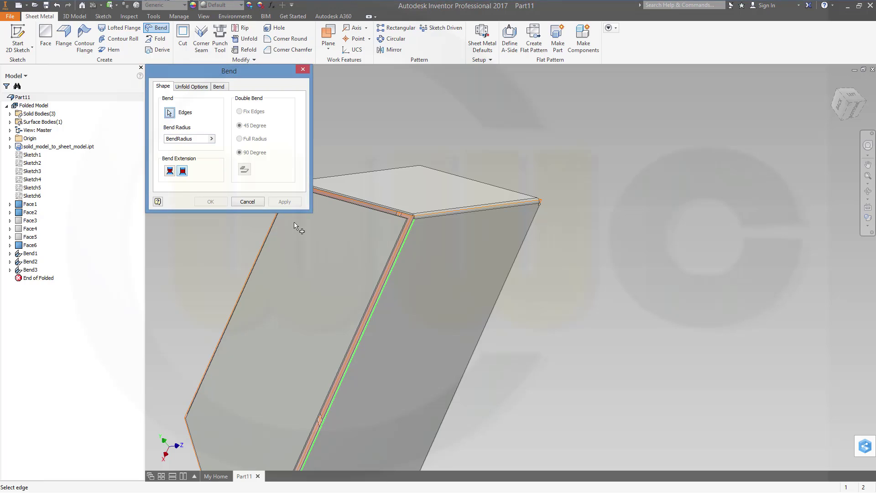
{"action": "left_click", "coordinate": [248, 201]}
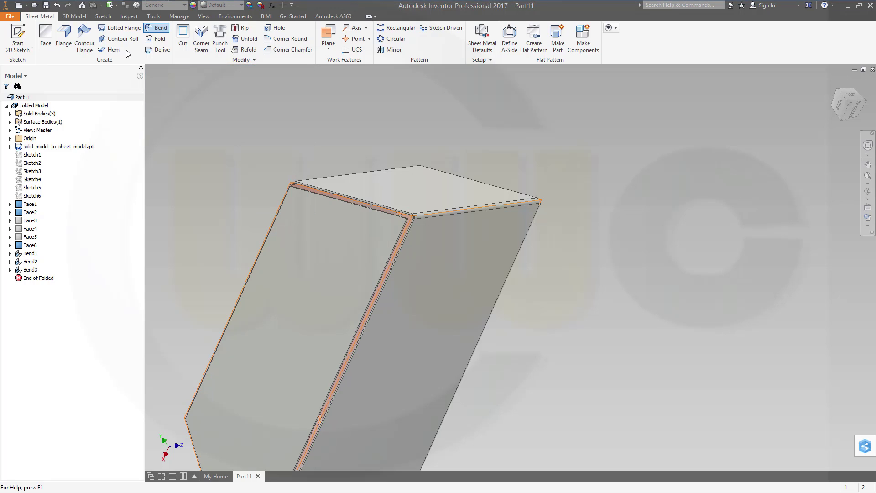
- Add Bend4 on the inner vertical edge and Bend5 on the short vertical edge
{"action": "left_click", "coordinate": [156, 28]}
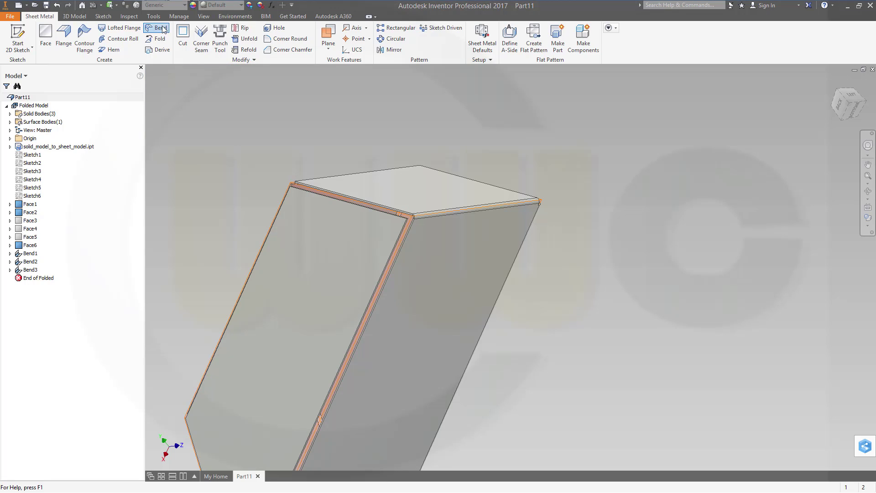
{"action": "left_click", "coordinate": [386, 285]}
{"action": "left_click", "coordinate": [379, 283]}
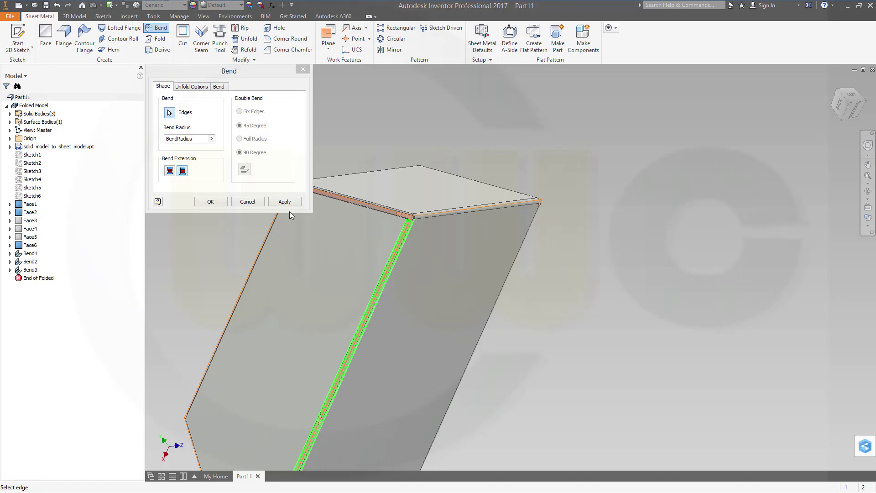
{"action": "left_click", "coordinate": [211, 202]}
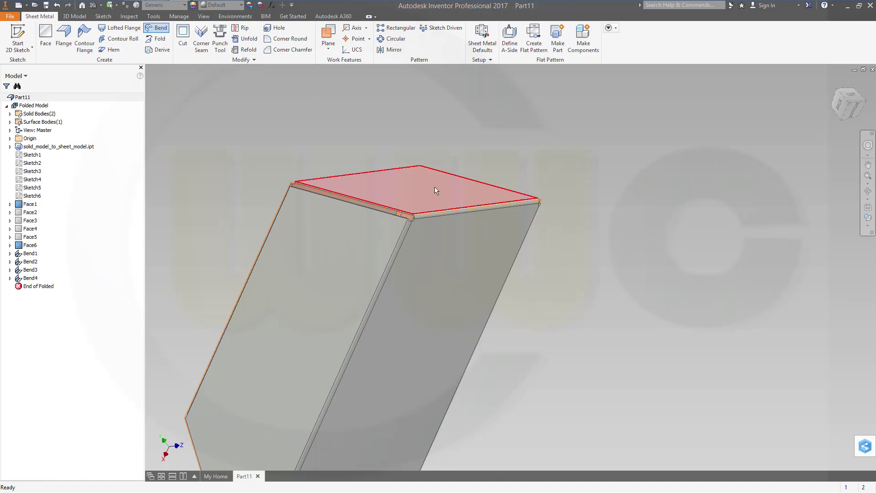
{"action": "middle_click_drag", "start_coordinate": [434, 187], "coordinate": [475, 246], "text": "shift"}
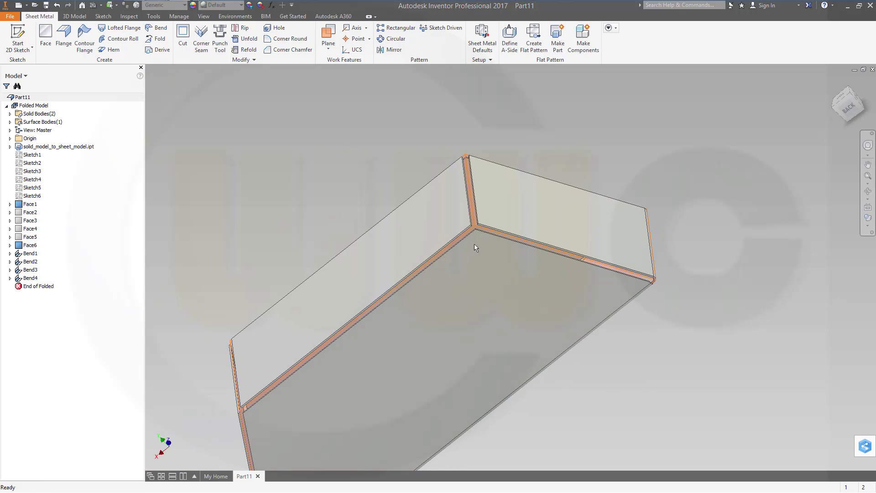
{"action": "left_click", "coordinate": [156, 28]}
{"action": "left_click", "coordinate": [468, 207]}
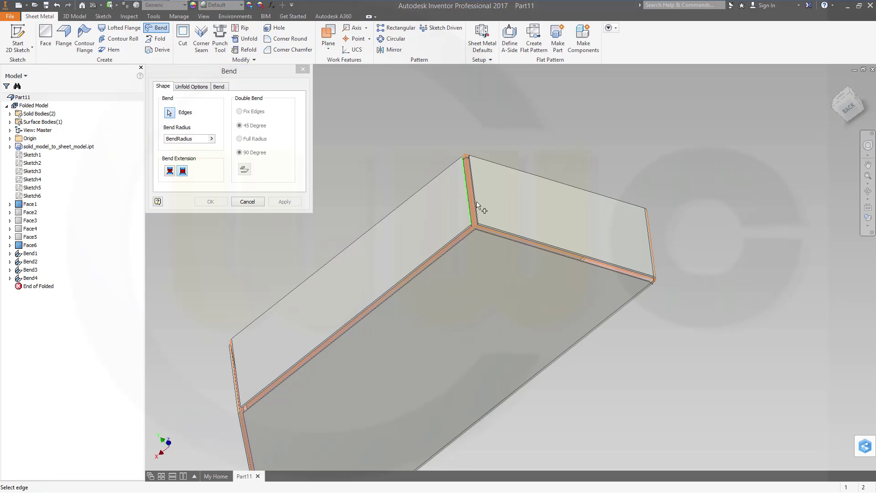
{"action": "left_click", "coordinate": [210, 202]}
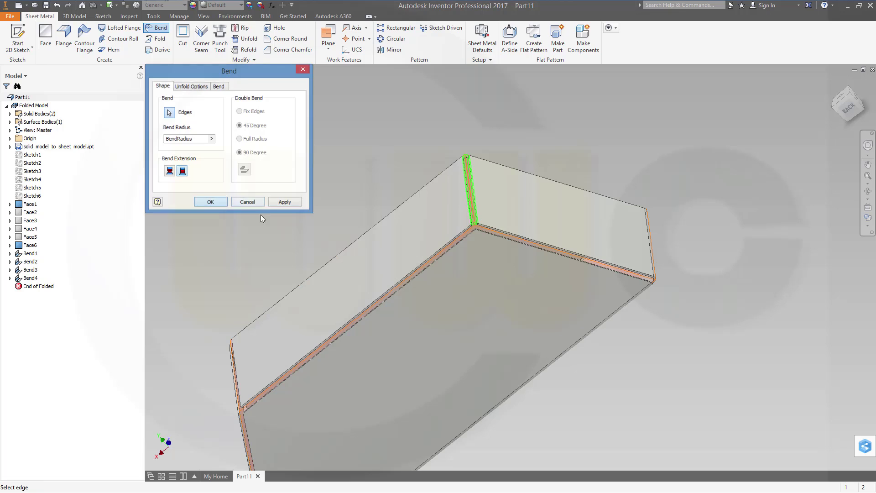
{"action": "middle_click_drag", "start_coordinate": [305, 219], "coordinate": [389, 238], "text": "shift"}
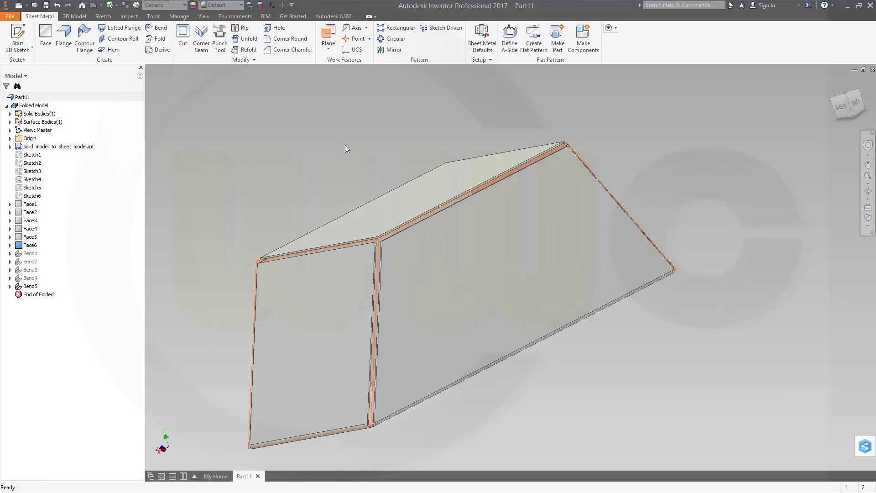
- Change the breach_size user parameter's equation to 0,2 mm in the Parameters table
{"action": "left_click", "coordinate": [272, 6]}
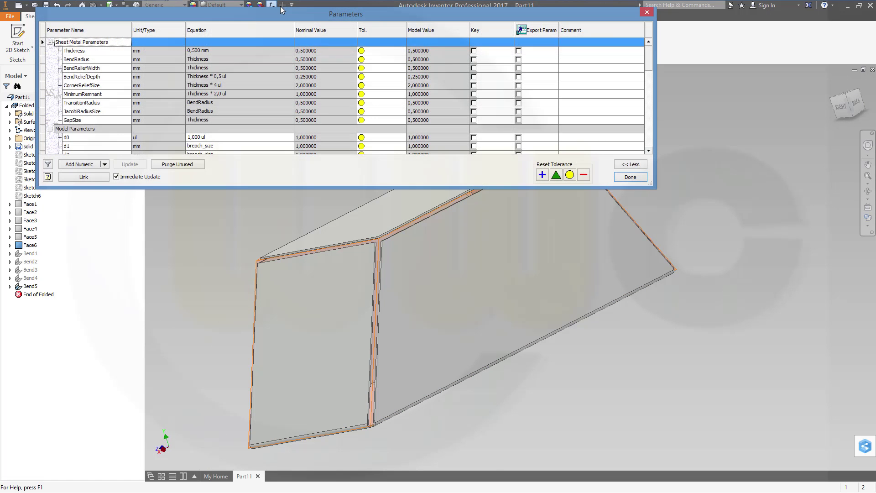
{"action": "scroll", "coordinate": [147, 130], "scroll_direction": "down", "scroll_amount": 2}
{"action": "scroll", "coordinate": [149, 120], "scroll_direction": "down", "scroll_amount": 10}
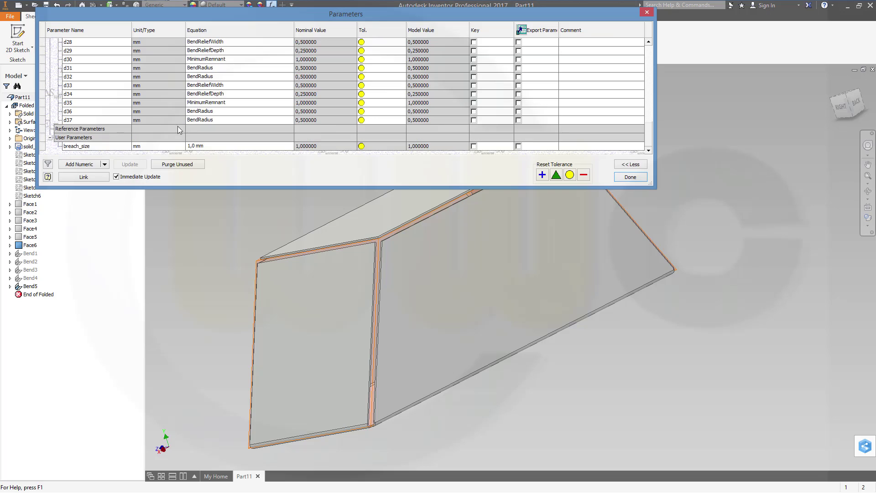
{"action": "left_click", "coordinate": [192, 147]}
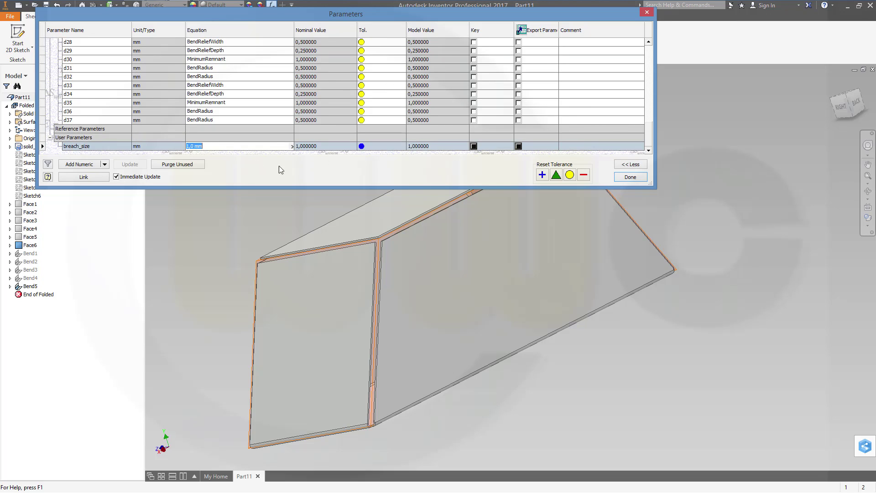
{"action": "type", "text": "0,2"}
{"action": "key", "text": "Return"}
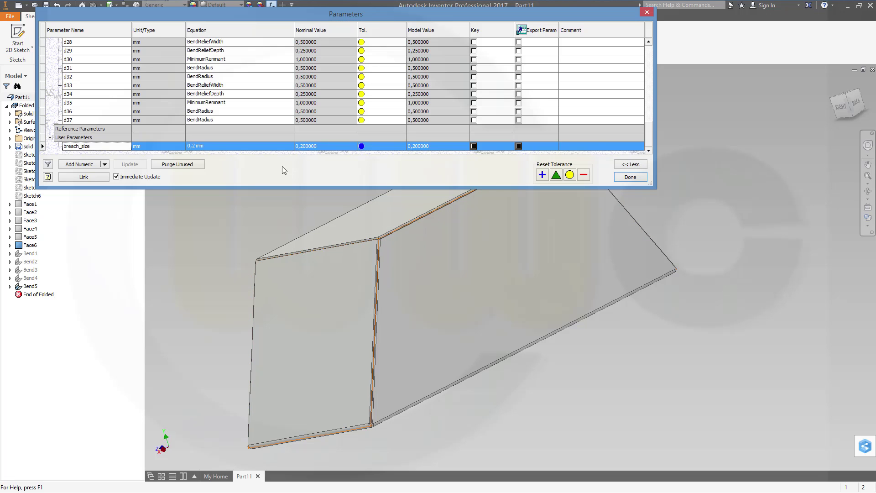
{"action": "left_click", "coordinate": [630, 177]}
{"action": "middle_click_drag", "start_coordinate": [399, 239], "coordinate": [341, 262], "text": "shift"}
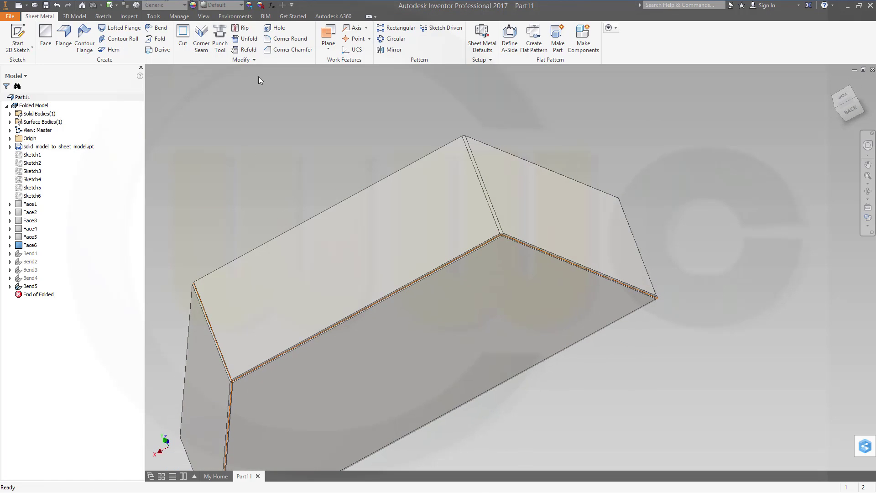
- Unfold one bend, keeping the selected face as the stationary reference
{"action": "left_click", "coordinate": [245, 38]}
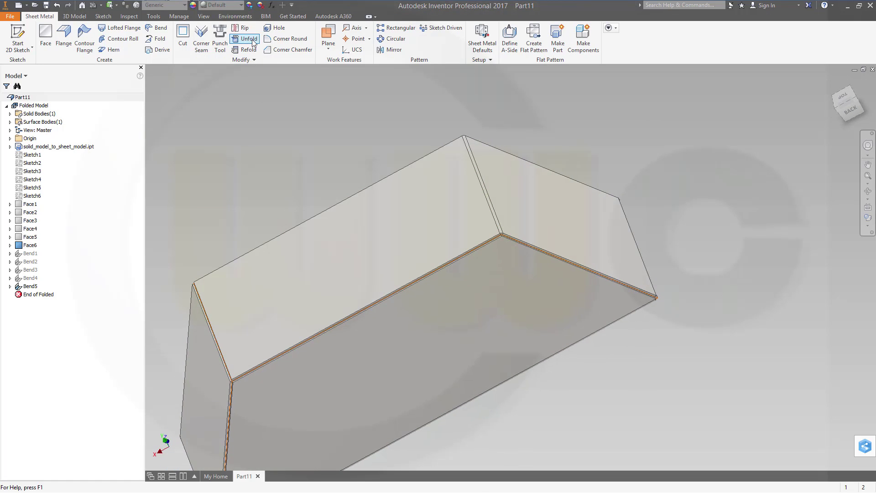
{"action": "left_click", "coordinate": [505, 205]}
{"action": "left_click", "coordinate": [501, 224]}
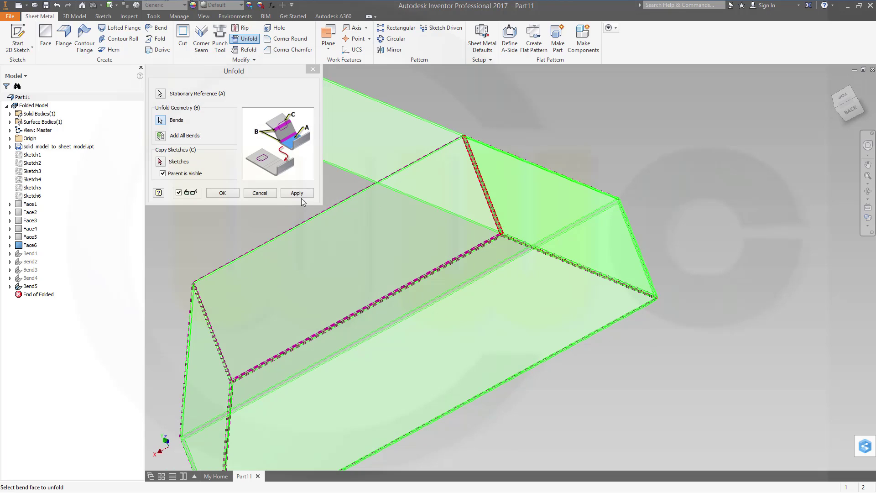
{"action": "left_click", "coordinate": [222, 193]}
{"action": "middle_click_drag", "start_coordinate": [470, 246], "coordinate": [405, 251], "text": "shift"}
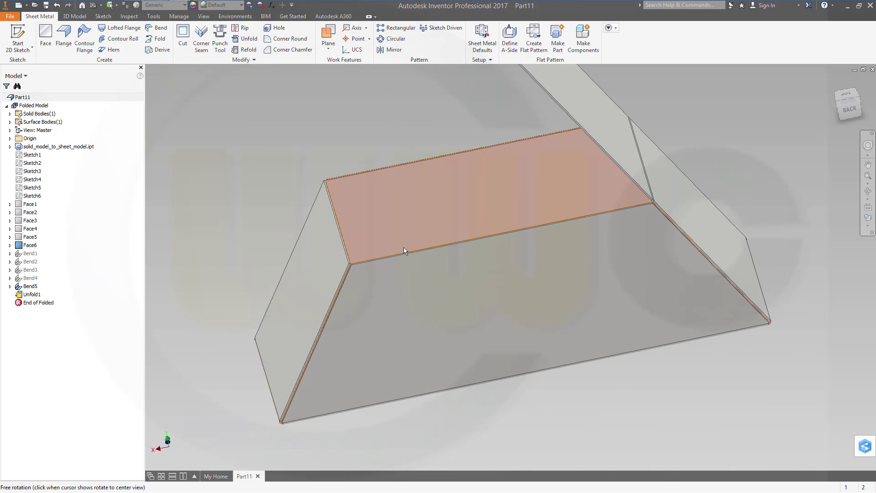
- Set an option on the Master view representation and generate the flat pattern
{"action": "right_click", "coordinate": [54, 128]}
{"action": "left_click", "coordinate": [67, 140]}
{"action": "middle_click_drag", "start_coordinate": [376, 214], "coordinate": [490, 161]}
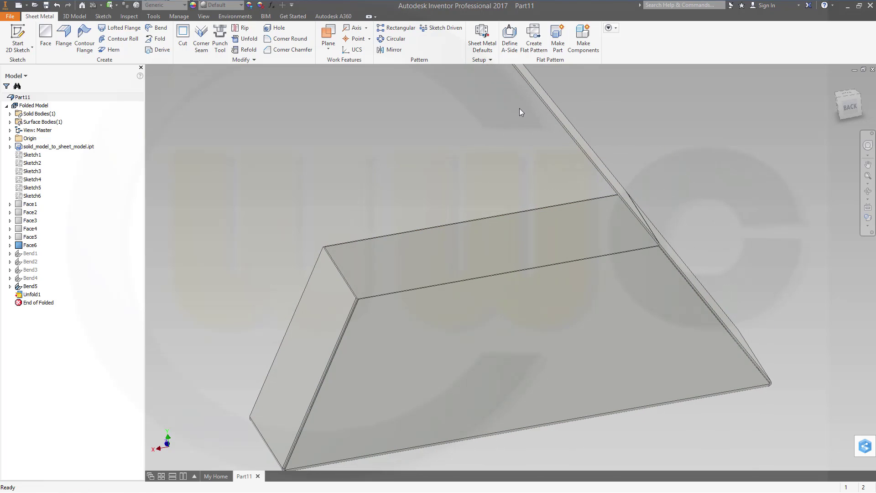
{"action": "left_click", "coordinate": [537, 43]}
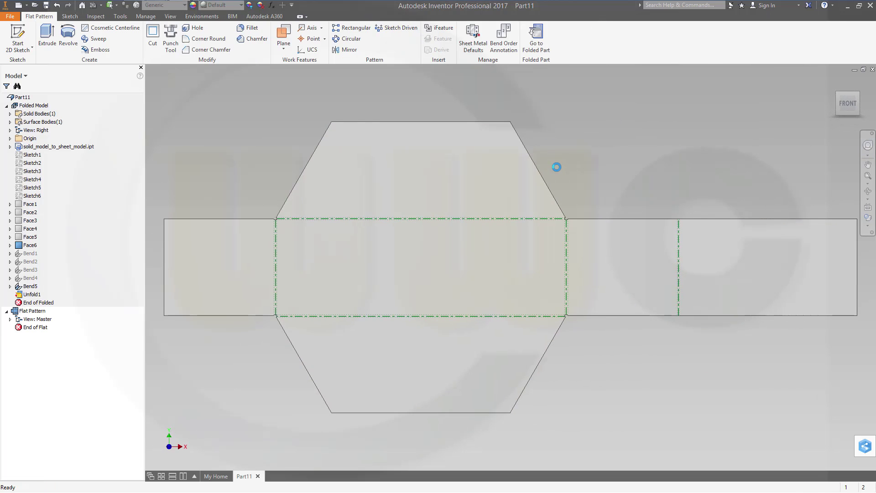
- Return from the flat pattern to the folded box, with one side unfolded, and view it from a new angle
{"action": "left_click", "coordinate": [547, 42]}
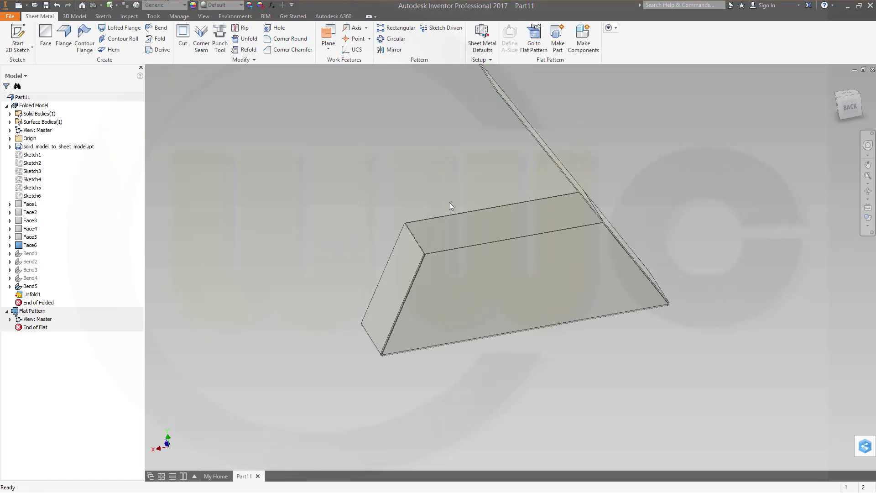
{"action": "middle_click_drag", "start_coordinate": [449, 202], "coordinate": [475, 237], "text": "shift"}
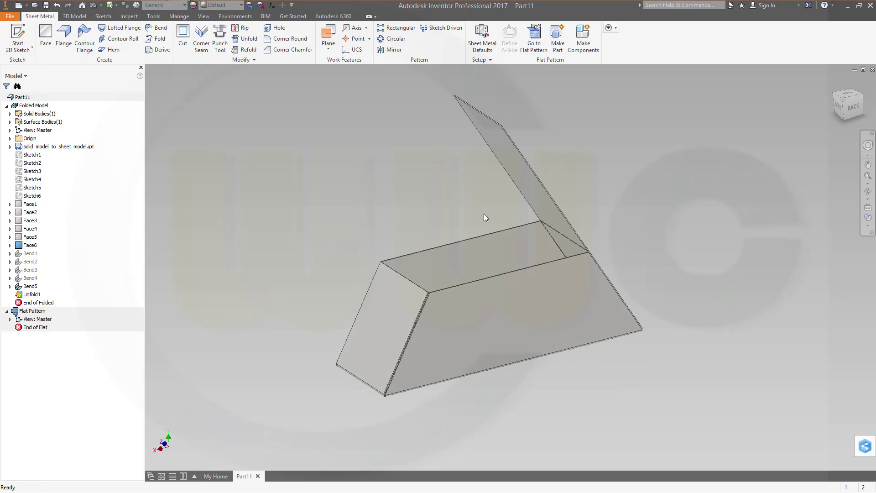